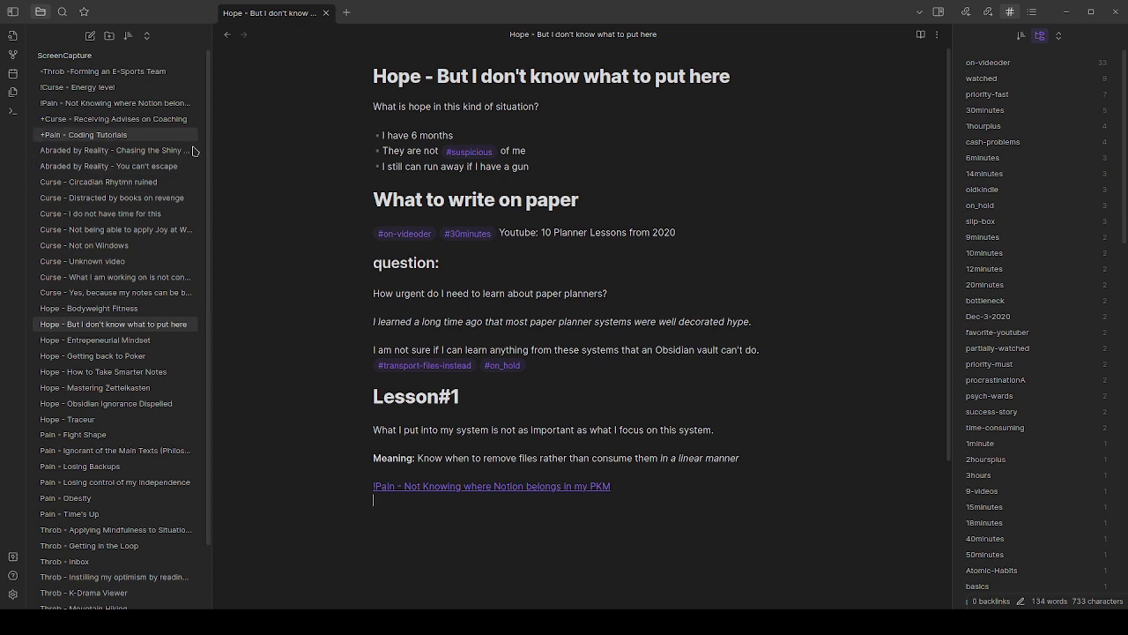
Open the note "!Pain - Not Knowing where Notion belongs in my PKM" and show it in reading view.
{"action": "left_click", "coordinate": [174, 106]}
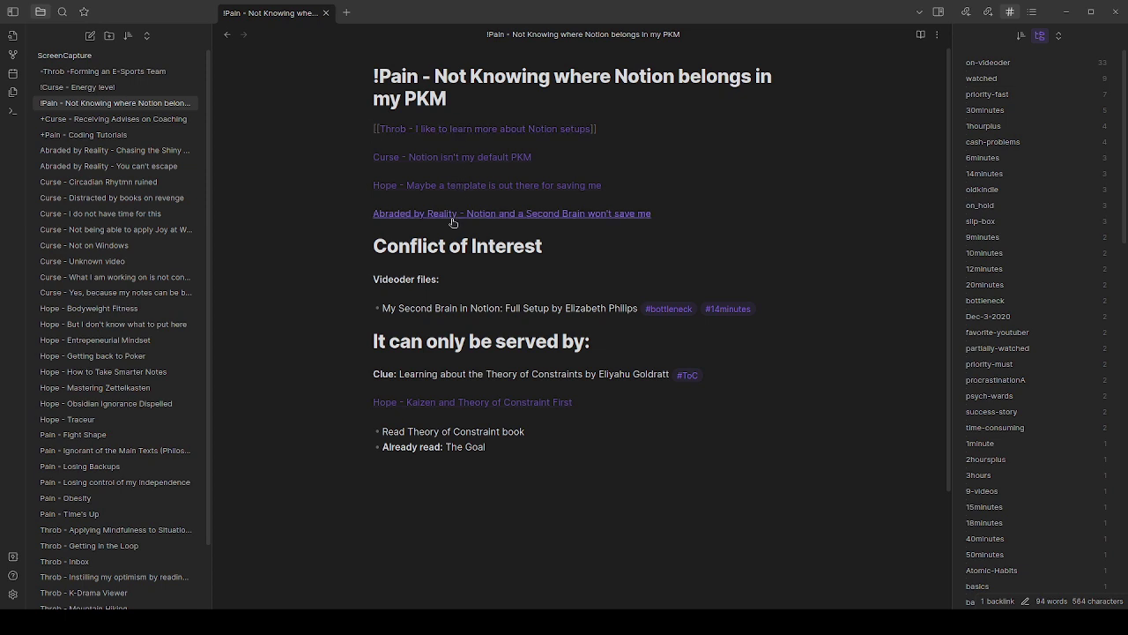
{"action": "left_click", "coordinate": [556, 248]}
{"action": "left_click", "coordinate": [528, 275]}
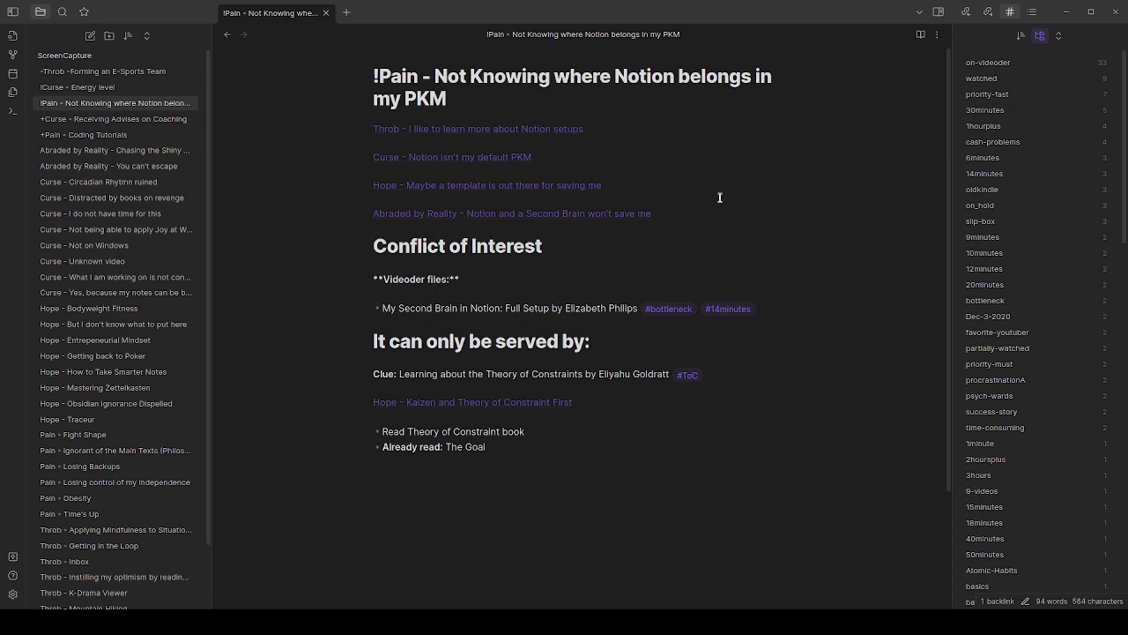
{"action": "left_click", "coordinate": [920, 35]}
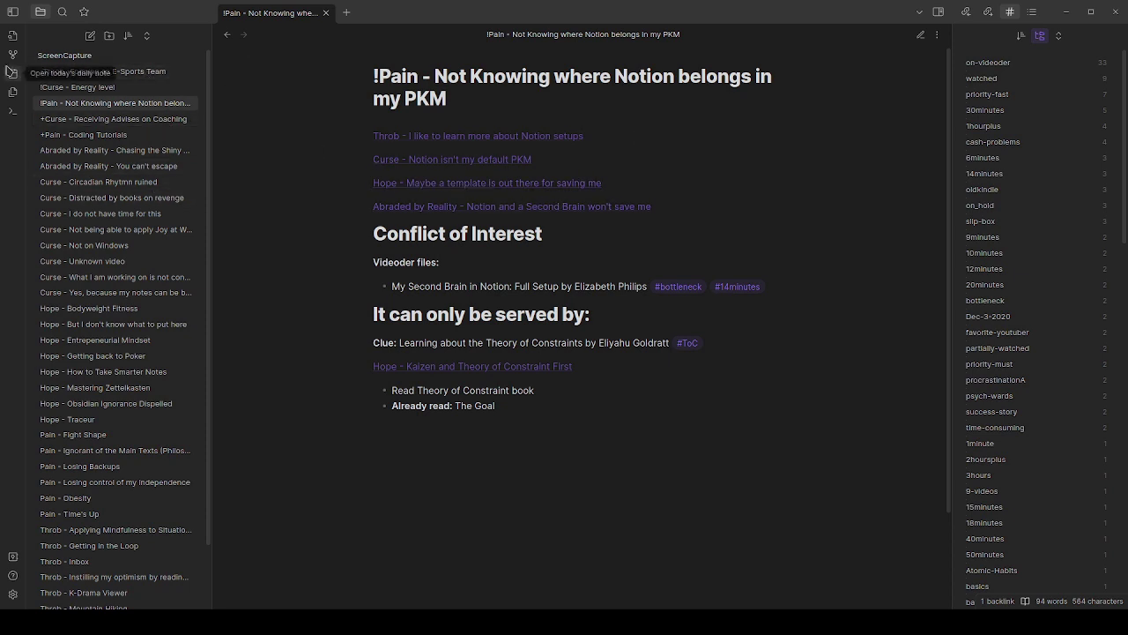
Show the vault's graph view and open the "Hope - Traceur" note from its node.
{"action": "left_click", "coordinate": [12, 54]}
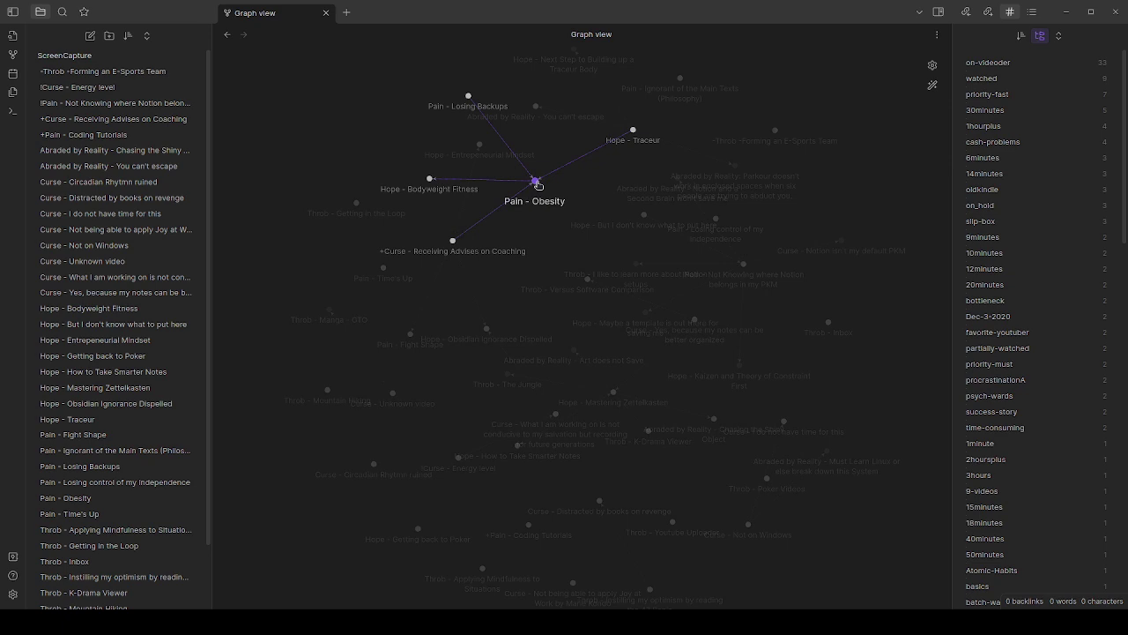
{"action": "left_click", "coordinate": [633, 131]}
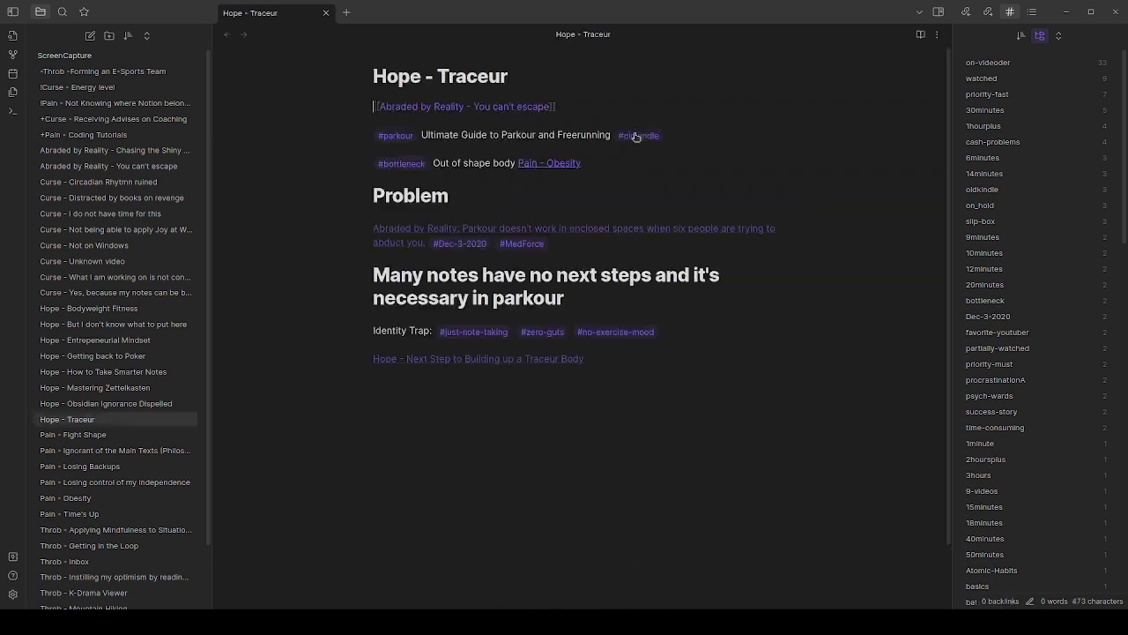
{"action": "left_click", "coordinate": [605, 189]}
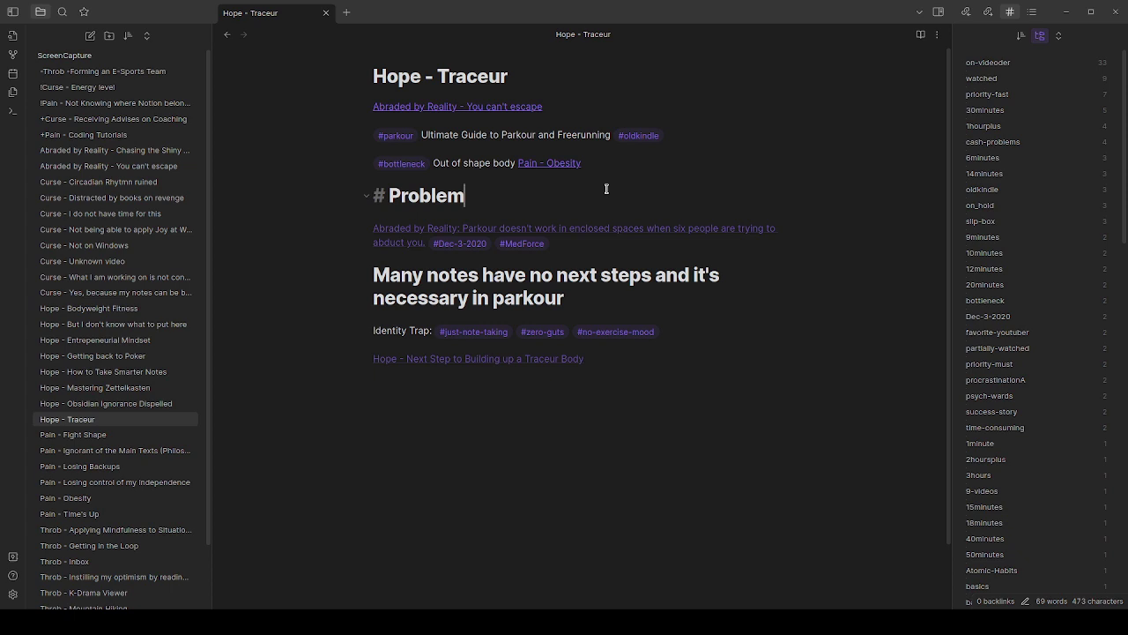
{"action": "left_click", "coordinate": [587, 245]}
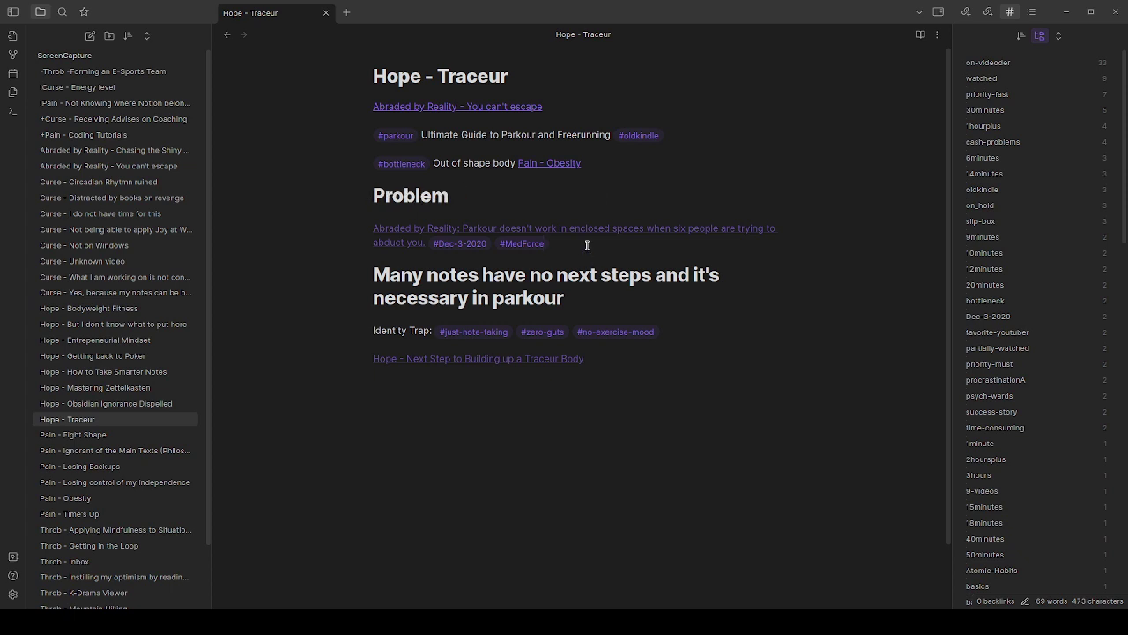
Replace the colon after "Abraded by Reality" in the parkour link under Problem with a dash, and open the linked note.
{"action": "left_click", "coordinate": [597, 232]}
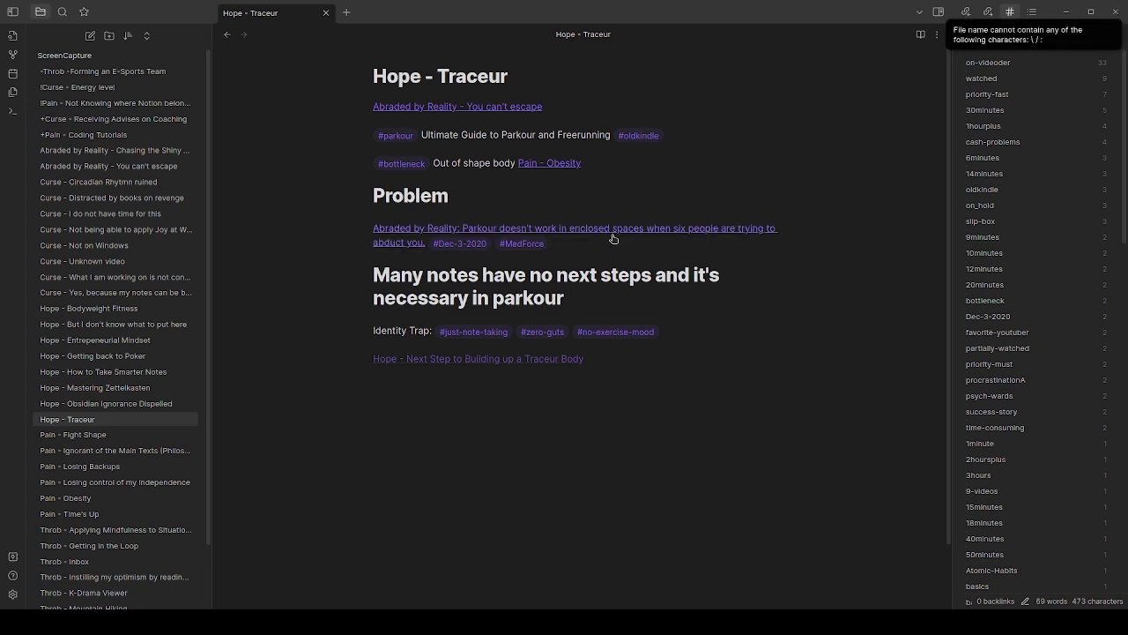
{"action": "left_click", "coordinate": [536, 231]}
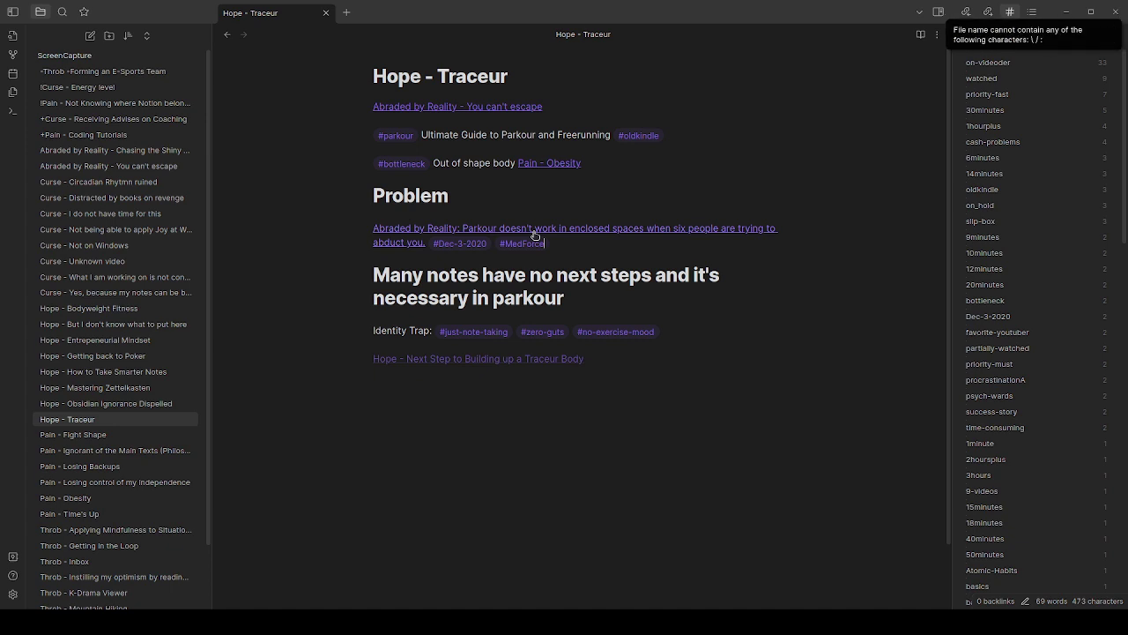
{"action": "left_click", "coordinate": [424, 244]}
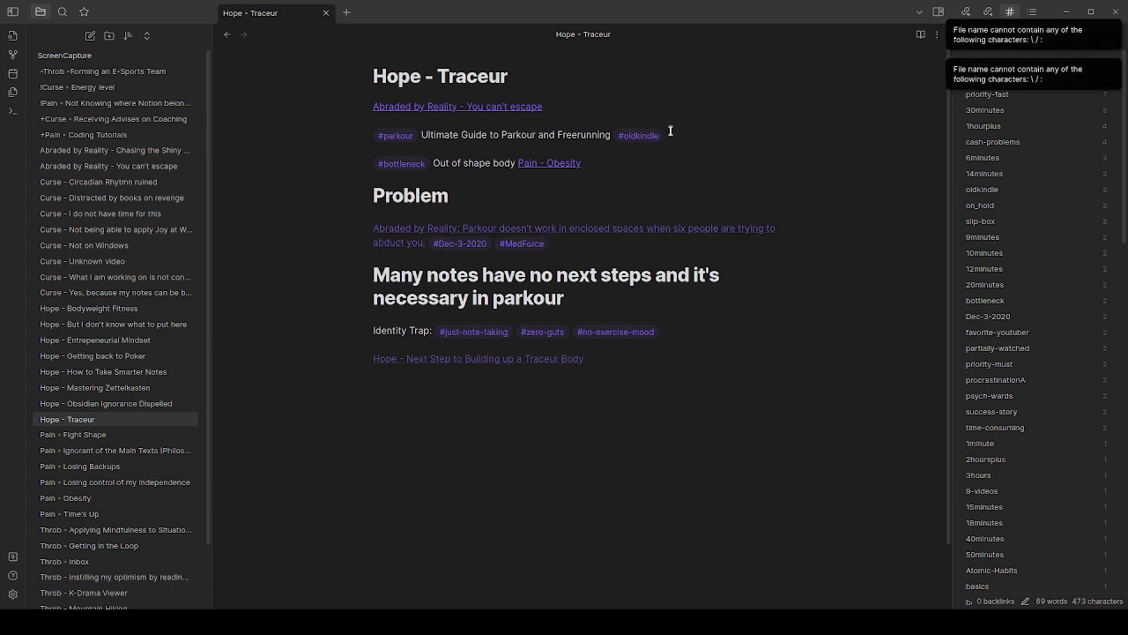
{"action": "key", "text": "ctrl+e"}
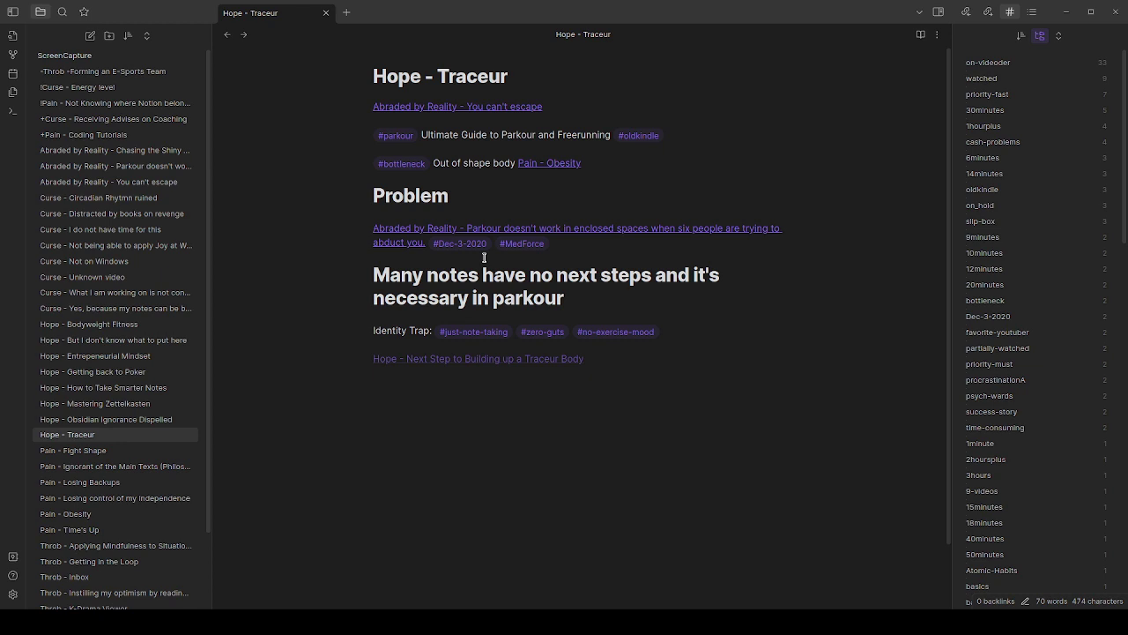
{"action": "left_click", "coordinate": [502, 227]}
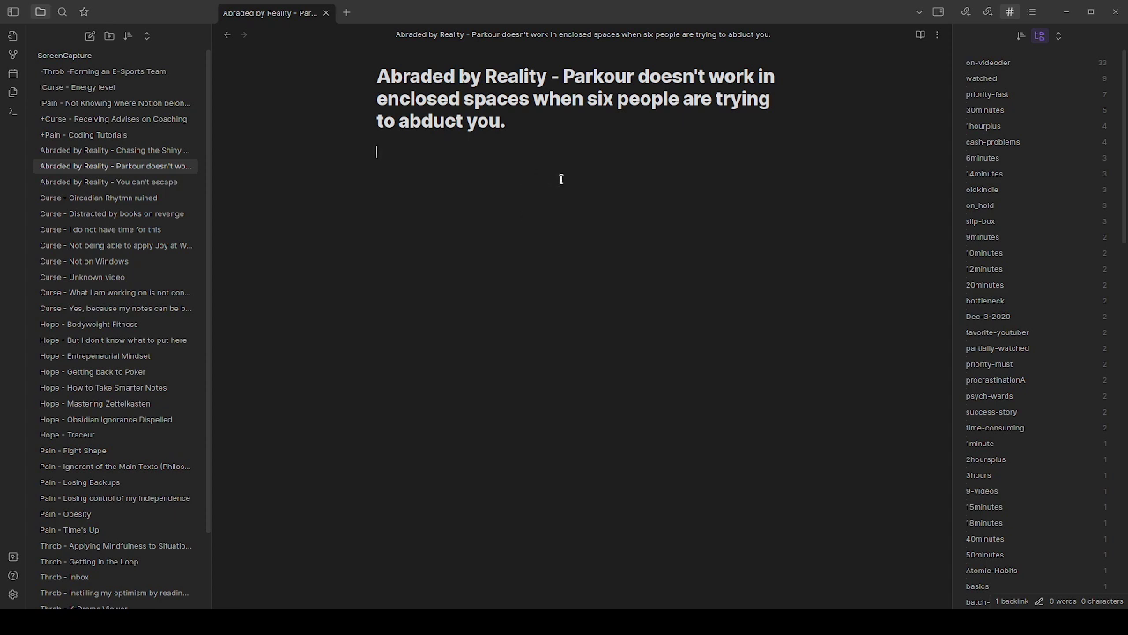
Add an internal link to "Pain - What physical activity I can do instead" in the empty parkour note.
{"action": "type", "text": "[[Pa"}
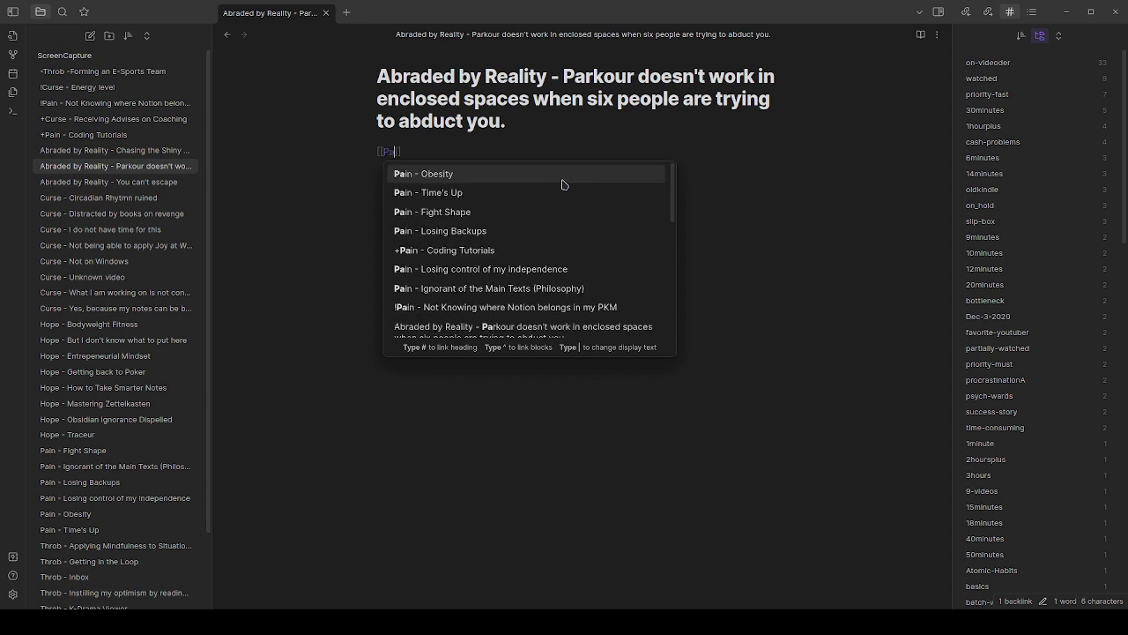
{"action": "type", "text": "in -"}
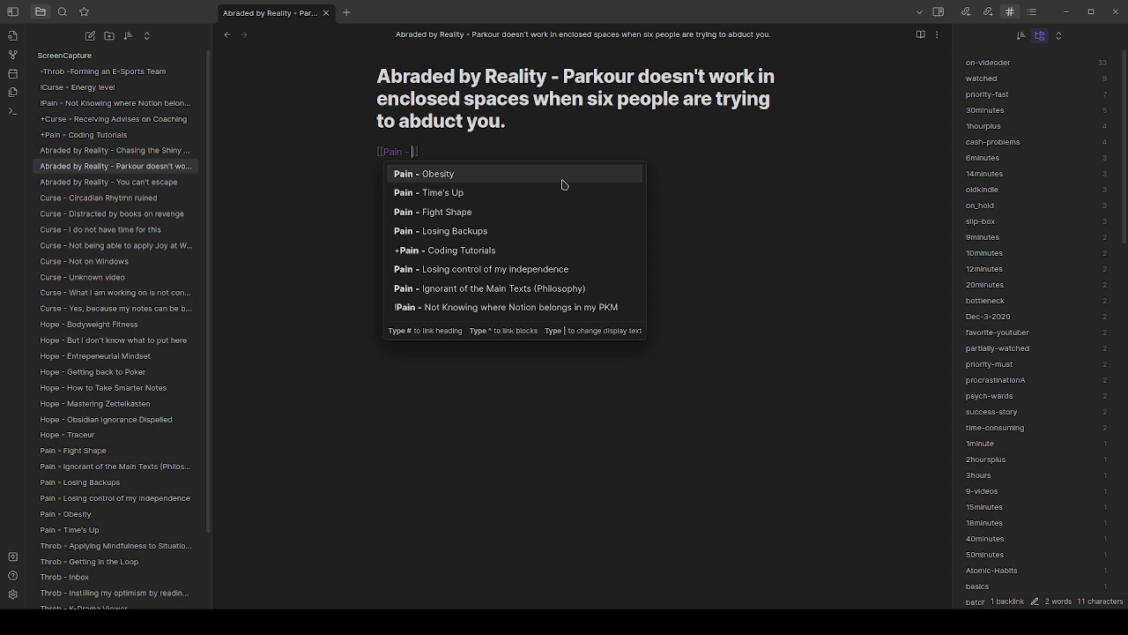
{"action": "type", "text": "What ph"}
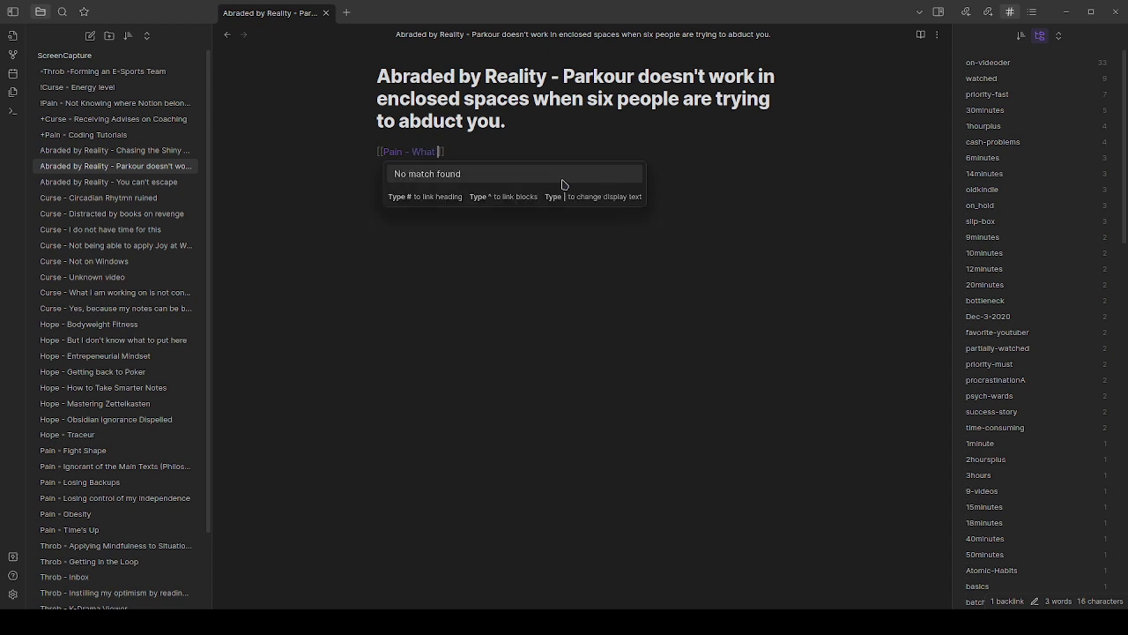
{"action": "type", "text": "ysical activity I can do instead"}
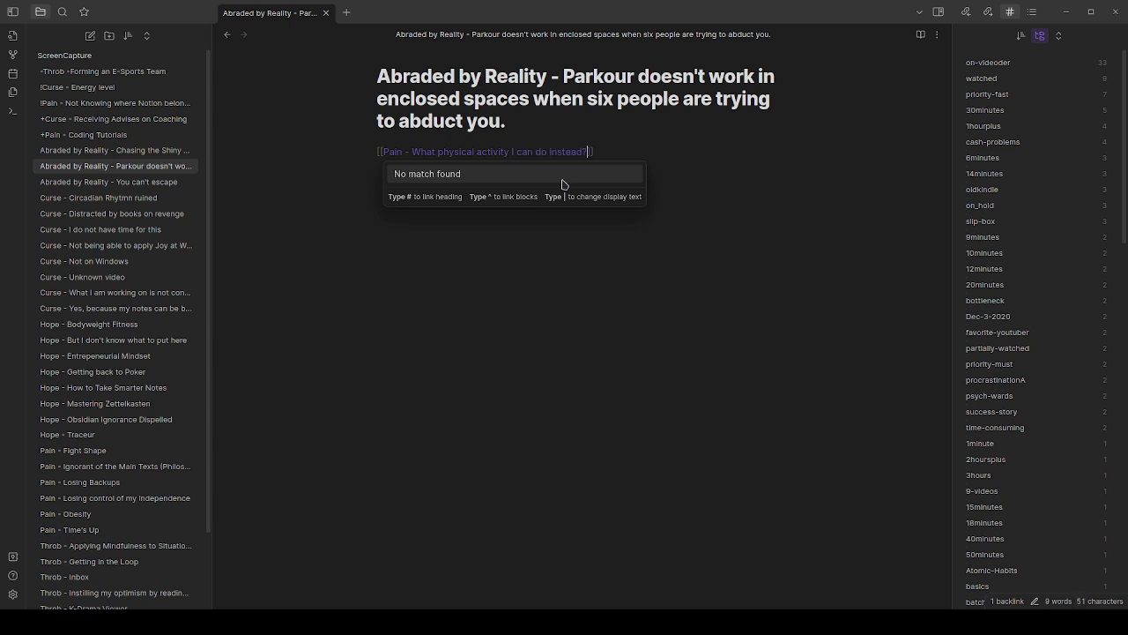
{"action": "key", "text": "Escape"}
{"action": "key", "text": "End"}
{"action": "key", "text": "Return"}
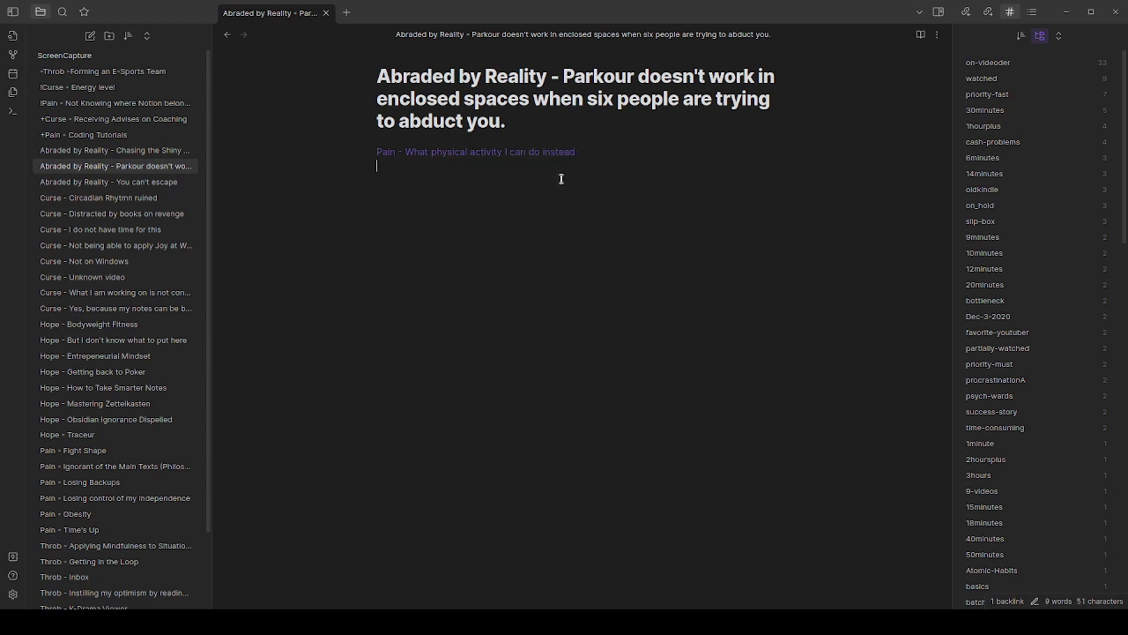
Add a question mark to the end of the link's note name and follow the link to create that note.
{"action": "left_click", "coordinate": [588, 152]}
{"action": "type", "text": "?"}
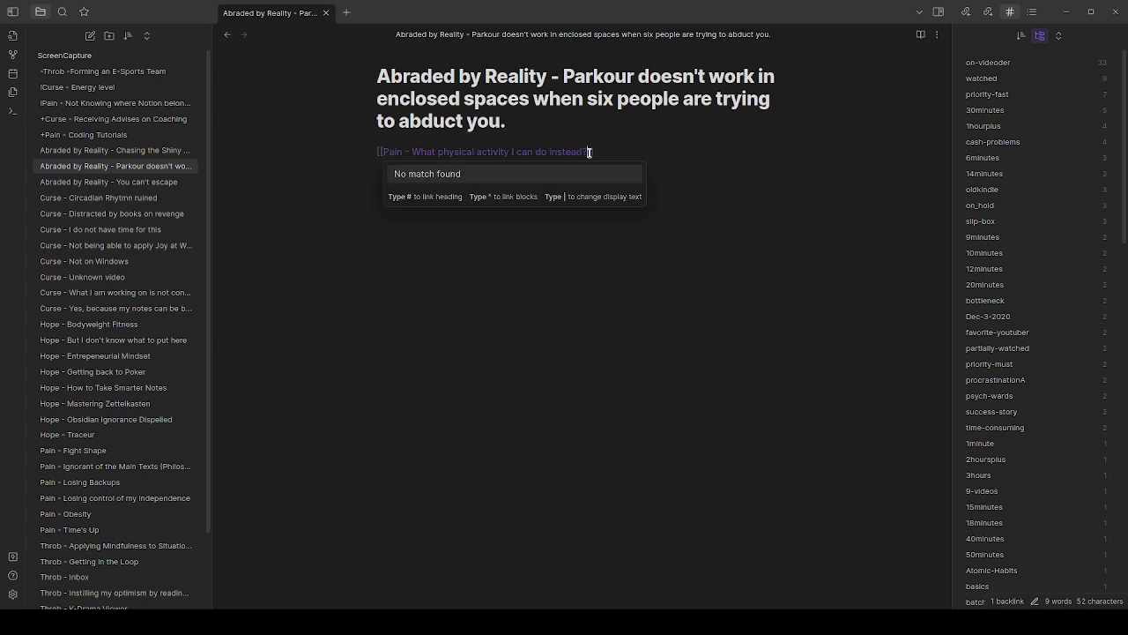
{"action": "key", "text": "Escape"}
{"action": "left_click", "coordinate": [560, 152]}
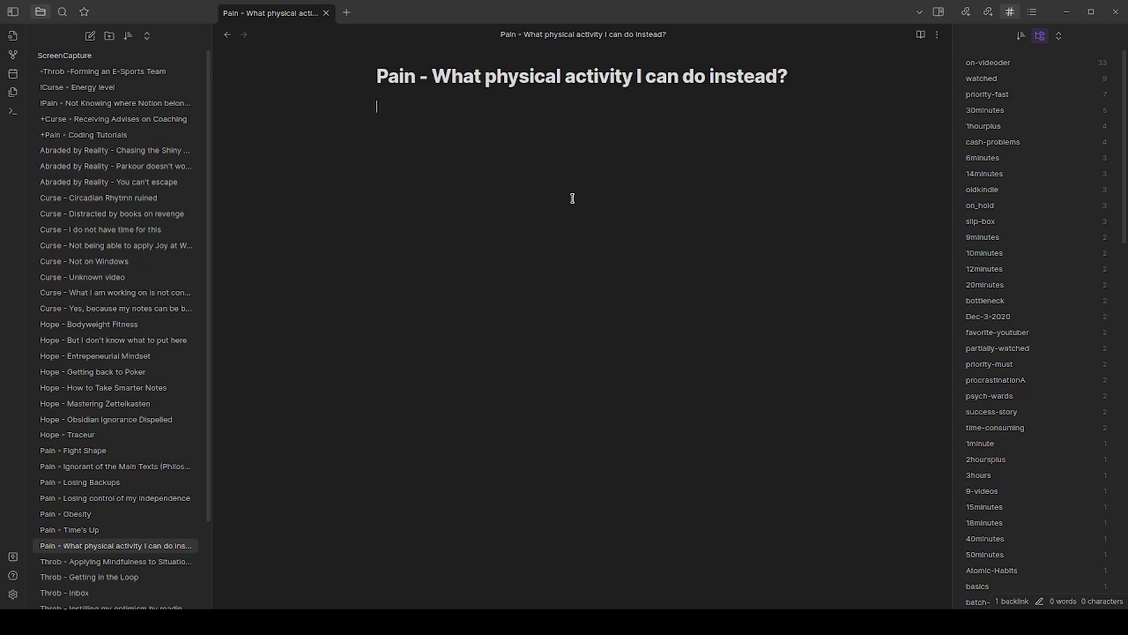
Add an internal link to "Throb - Krav Maga" in the new note, followed by a blank line.
{"action": "type", "text": "[["}
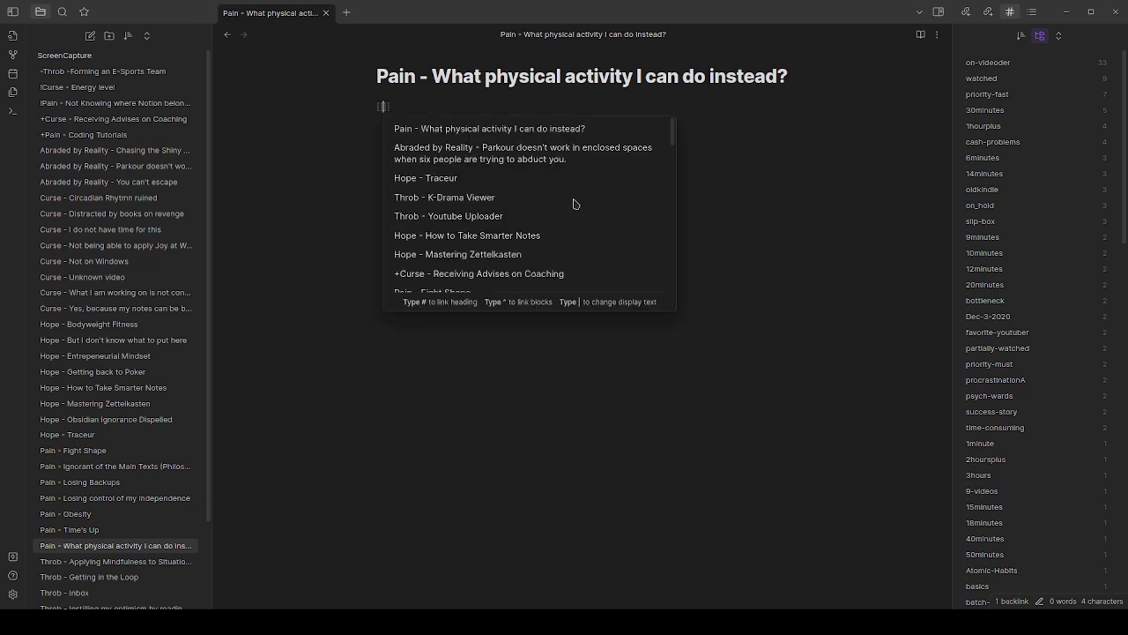
{"action": "type", "text": "Throb - Ka"}
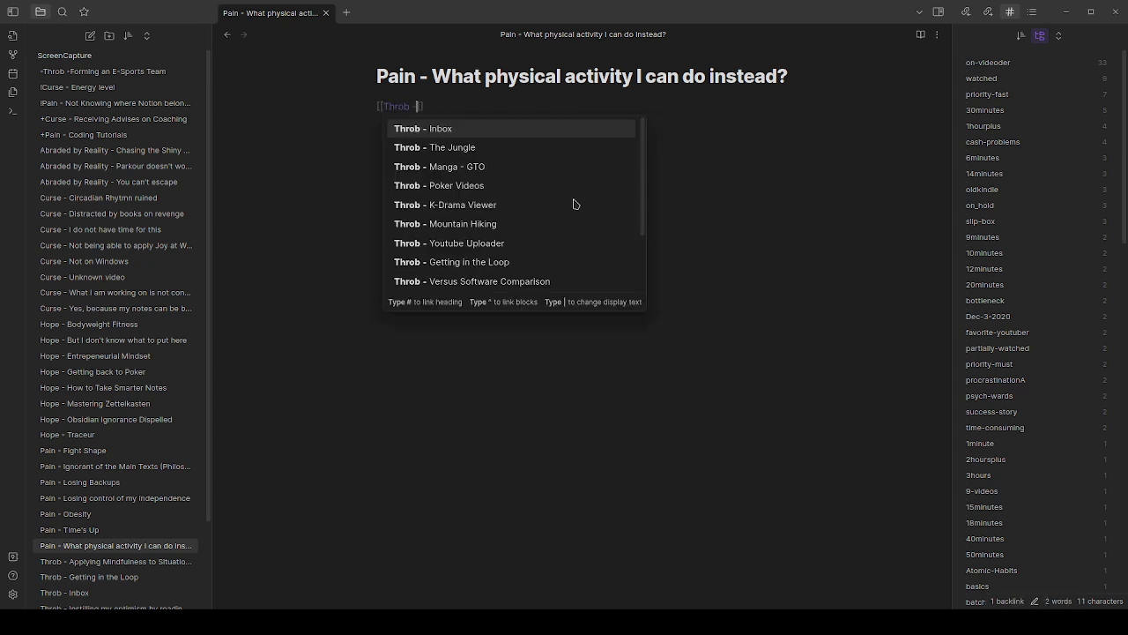
{"action": "key", "text": "BackSpace"}
{"action": "type", "text": "rav Maga"}
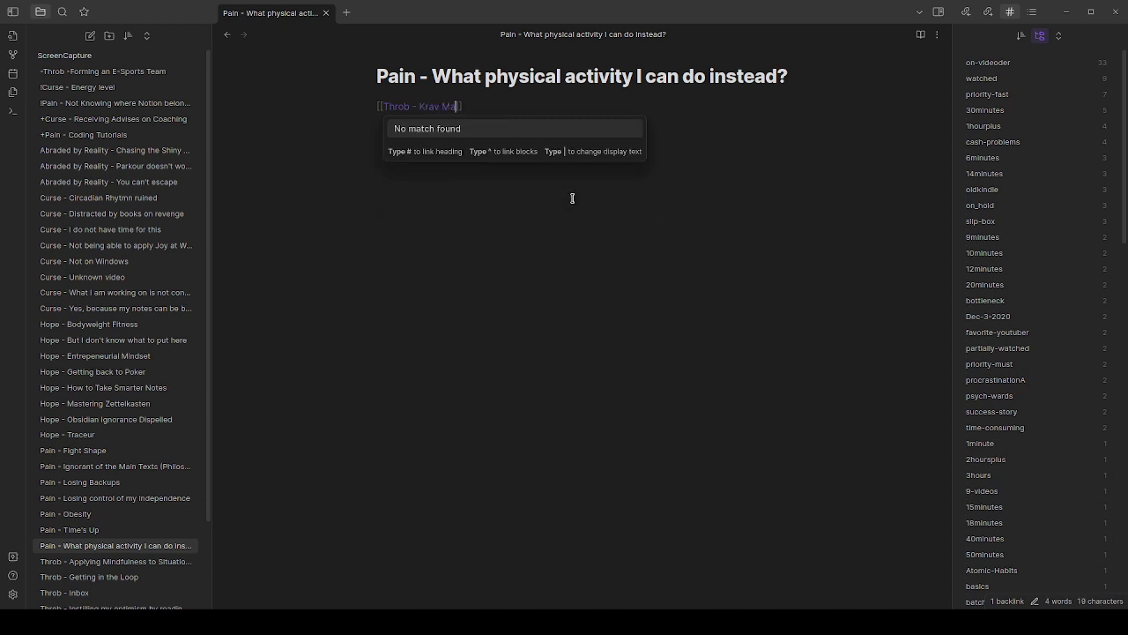
{"action": "key", "text": "End"}
{"action": "key", "text": "Return"}
{"action": "key", "text": "Return"}
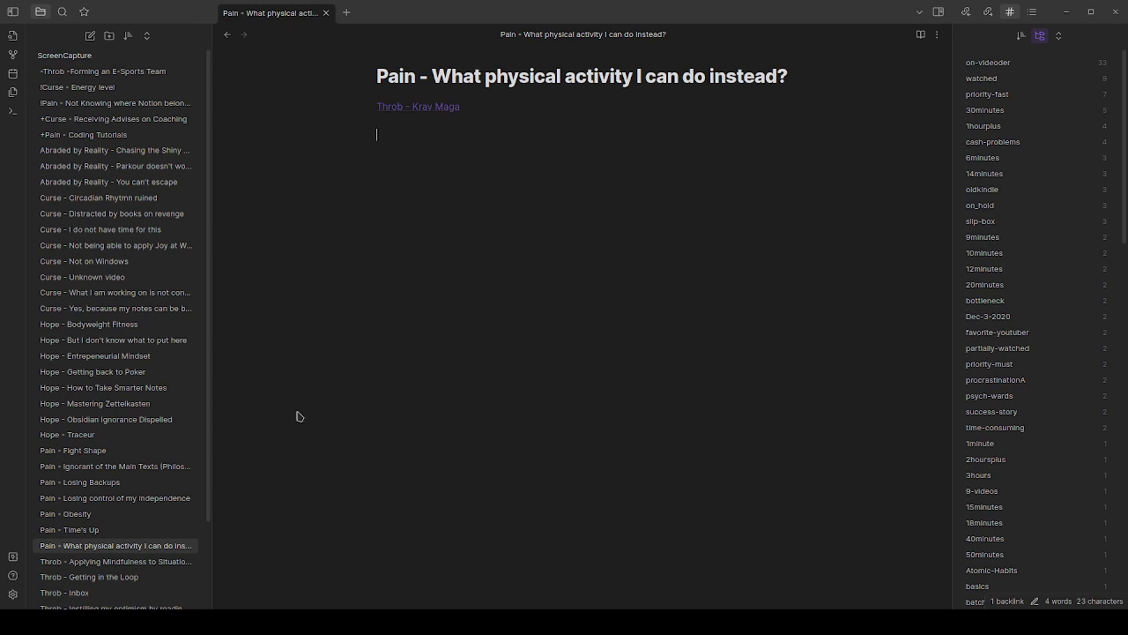
Retrace the link chain from "Hope - Traceur" through the parkour note to "Pain - What physical activity I can do instead?".
{"action": "left_click", "coordinate": [89, 435]}
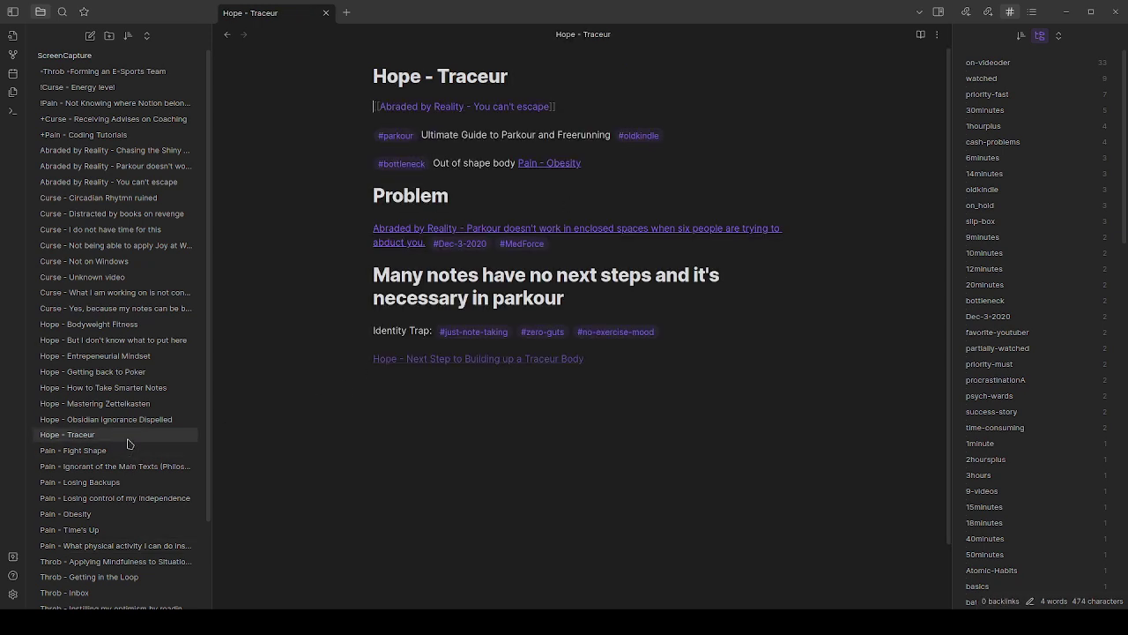
{"action": "left_click", "coordinate": [420, 229]}
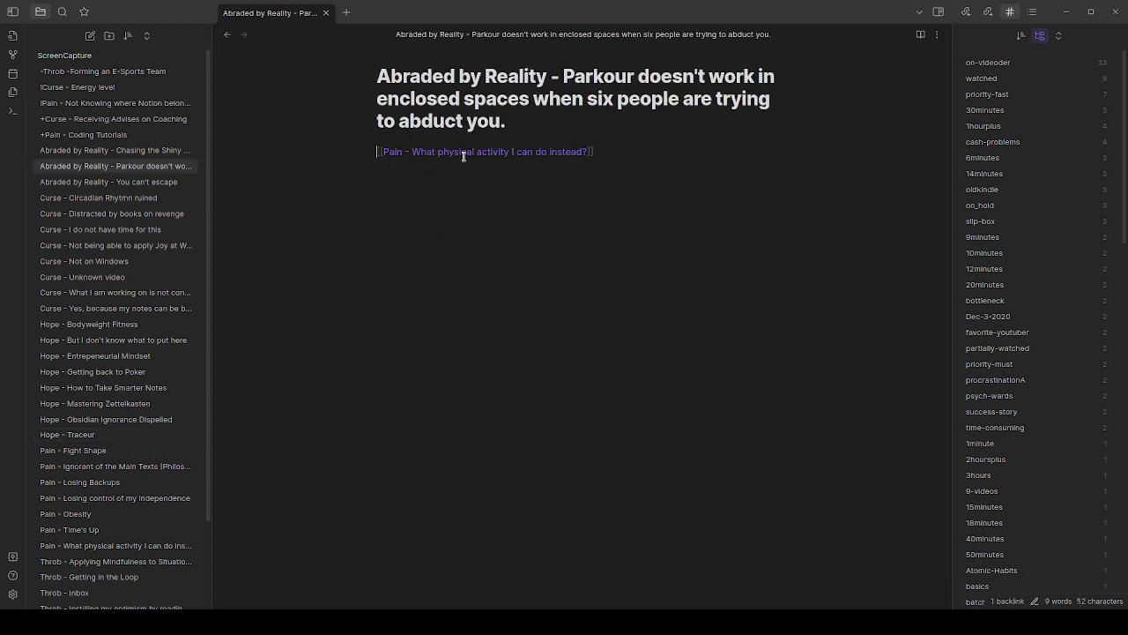
{"action": "left_click", "coordinate": [429, 221]}
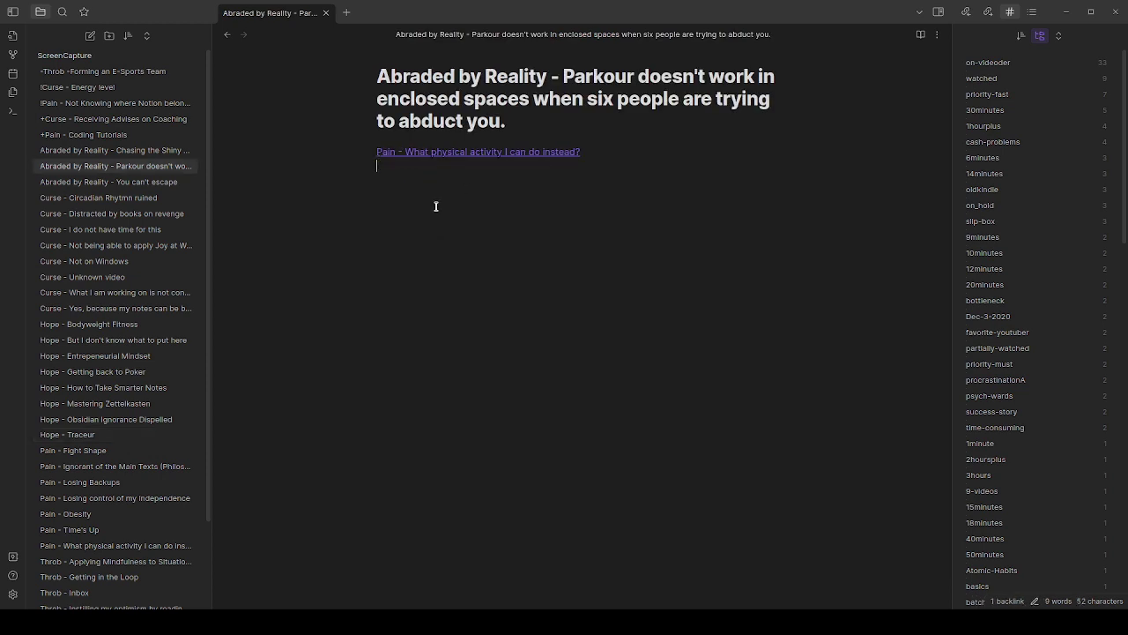
{"action": "left_click", "coordinate": [461, 156]}
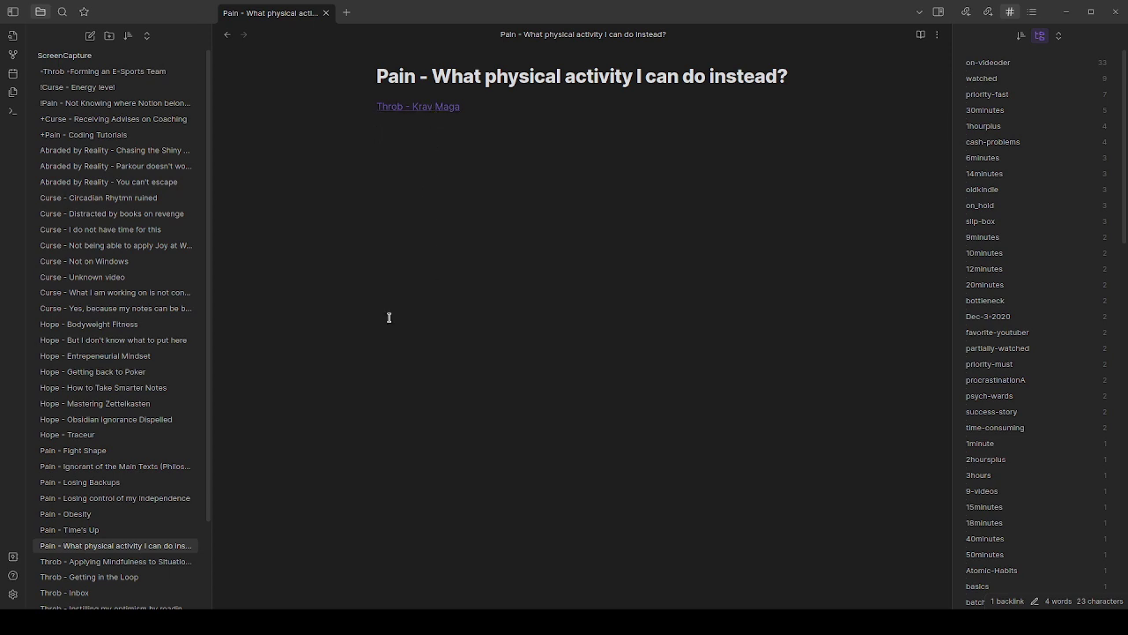
Open the "Pain - Fight Shape" note and look through the list of notes in the vault.
{"action": "left_click", "coordinate": [161, 451]}
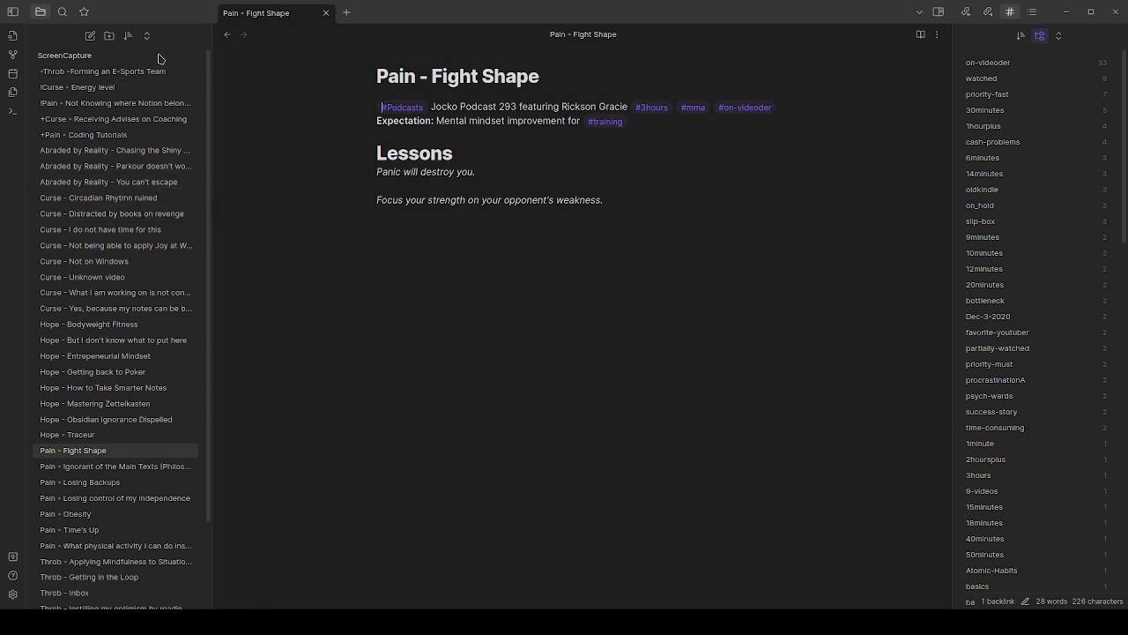
{"action": "scroll", "coordinate": [76, 233], "scroll_direction": "down", "scroll_amount": 2}
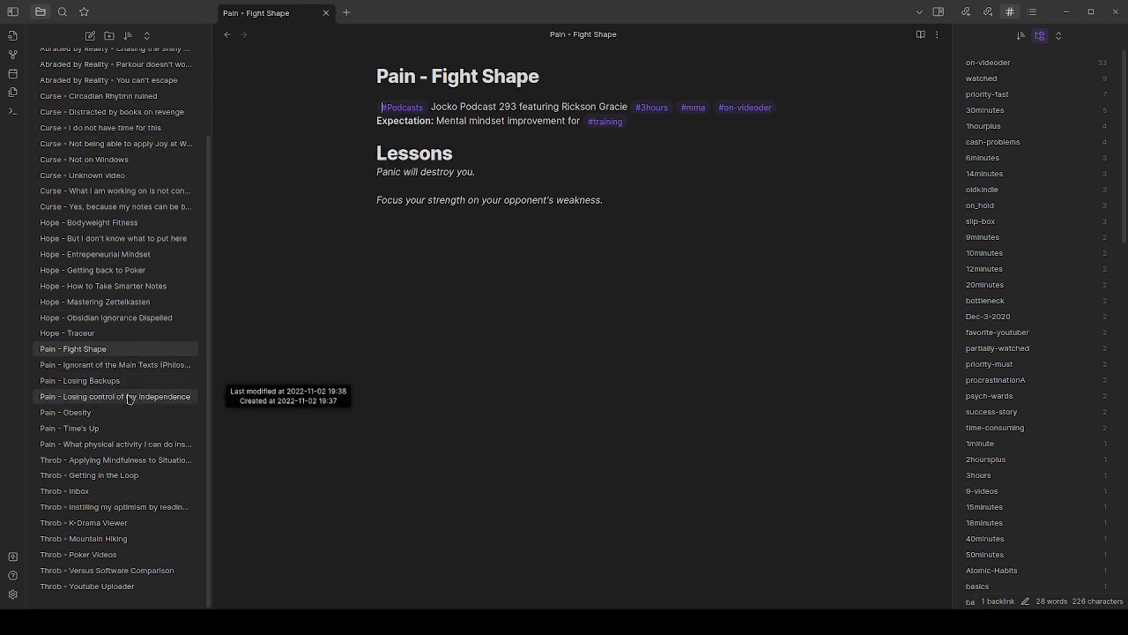
{"action": "scroll", "coordinate": [126, 401], "scroll_direction": "up", "scroll_amount": 2}
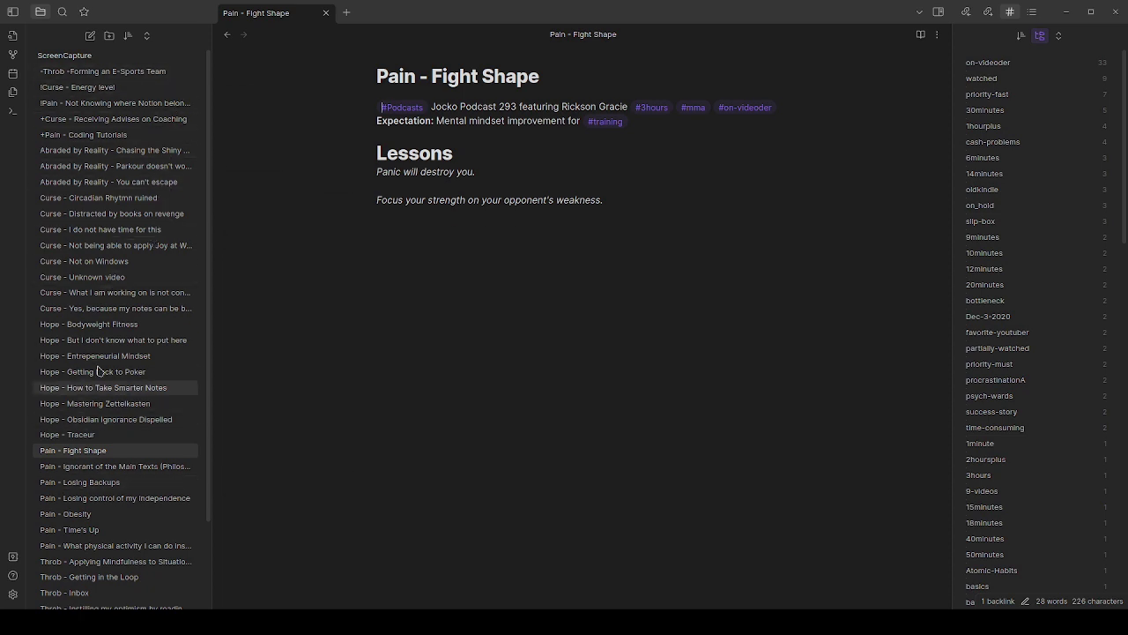
Open "Abraded by Reality - Chasing the Shiny Object", fold and unfold its Zettelkasten heading, and check the note in reading view.
{"action": "left_click", "coordinate": [159, 154]}
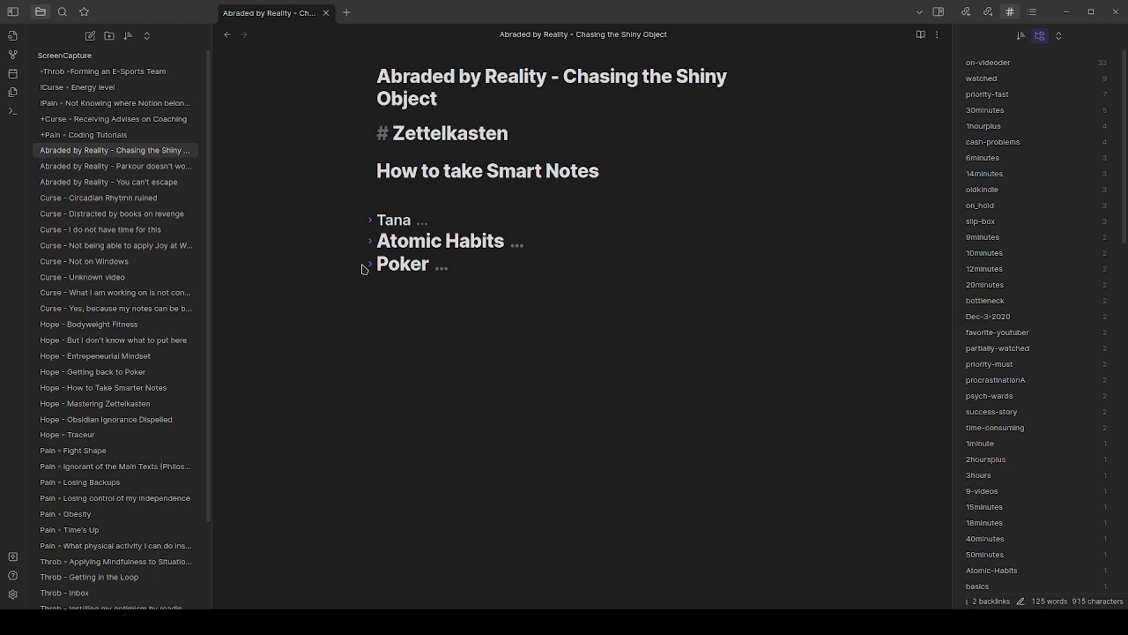
{"action": "left_click", "coordinate": [370, 138]}
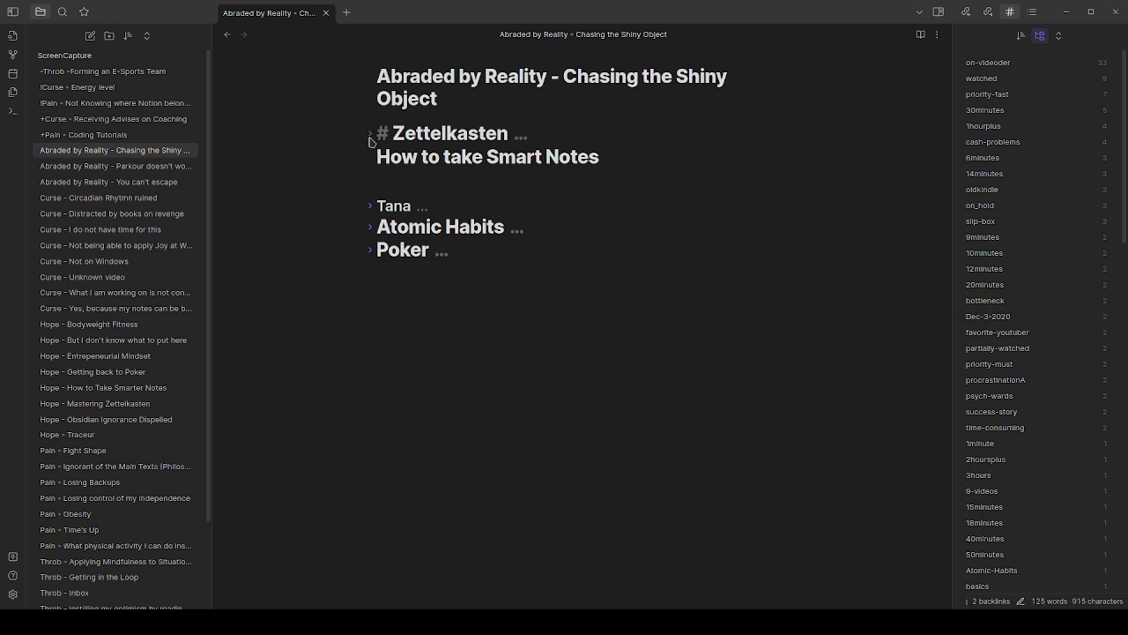
{"action": "left_click", "coordinate": [370, 137]}
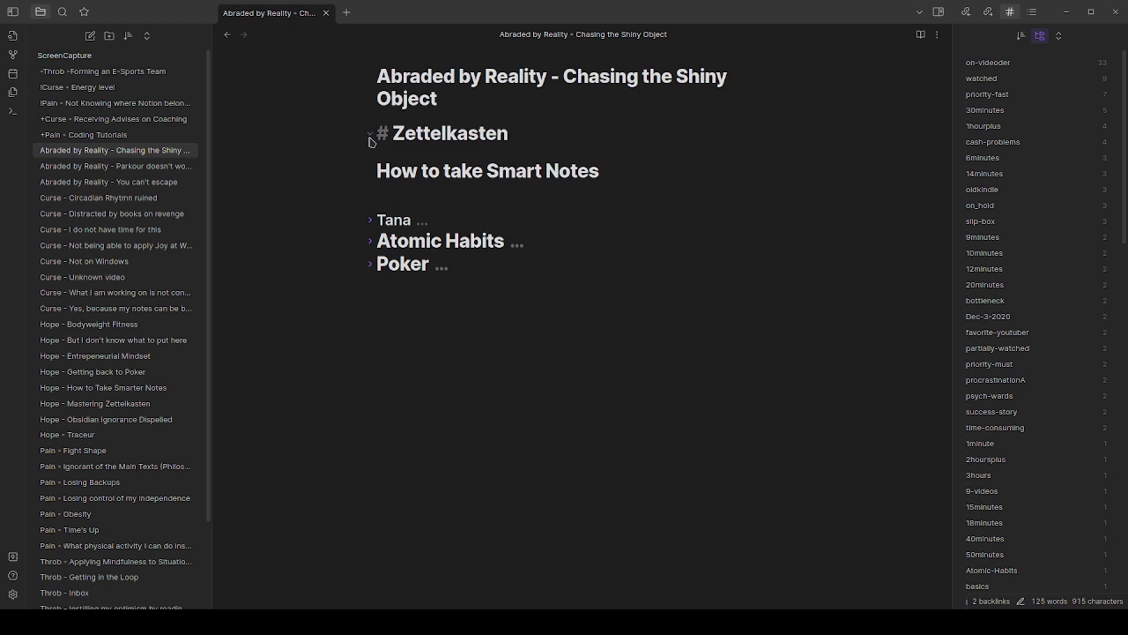
{"action": "left_click", "coordinate": [920, 34]}
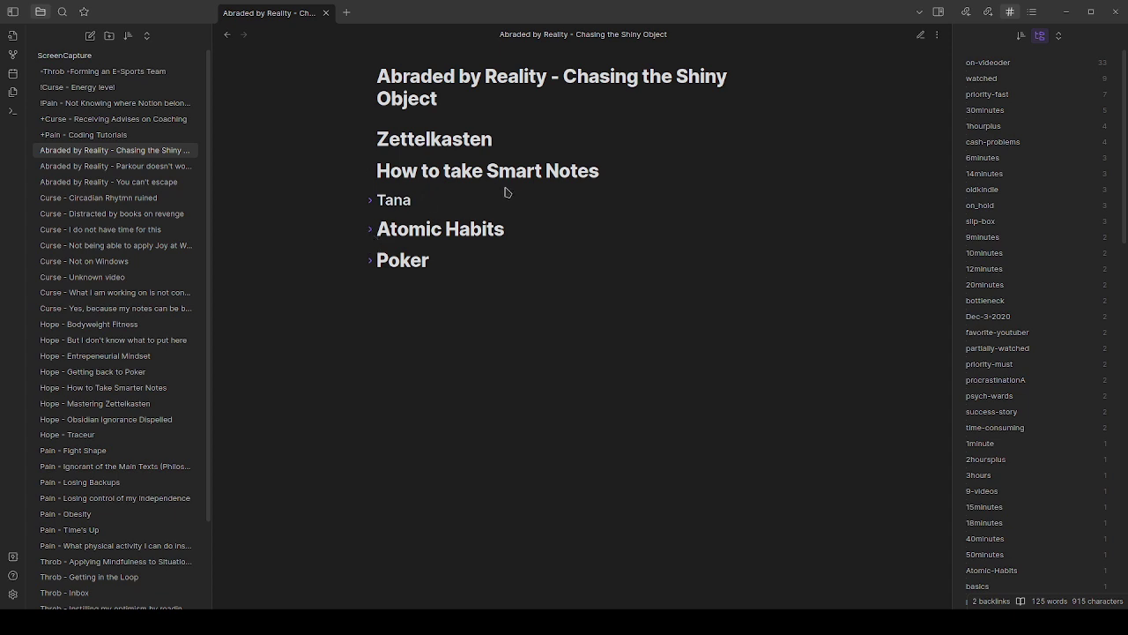
{"action": "left_click", "coordinate": [920, 41]}
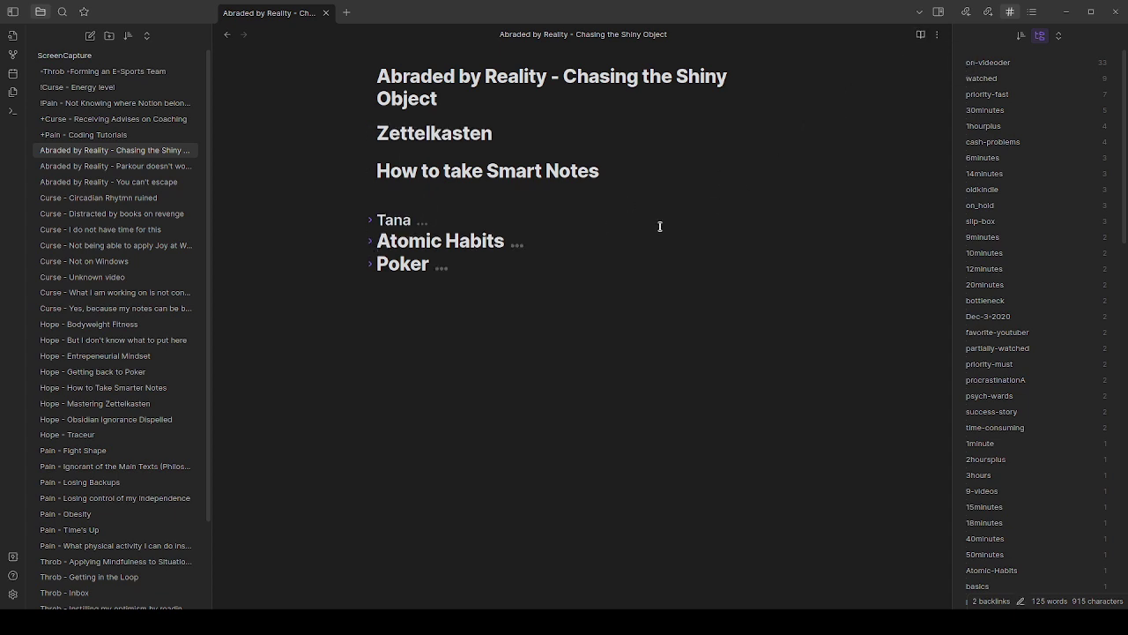
Unfold and refold the Atomic Habits heading, check the note in reading view, and open "Curse - Circadian Rhytmn ruined".
{"action": "left_click", "coordinate": [517, 249]}
{"action": "left_click", "coordinate": [524, 267]}
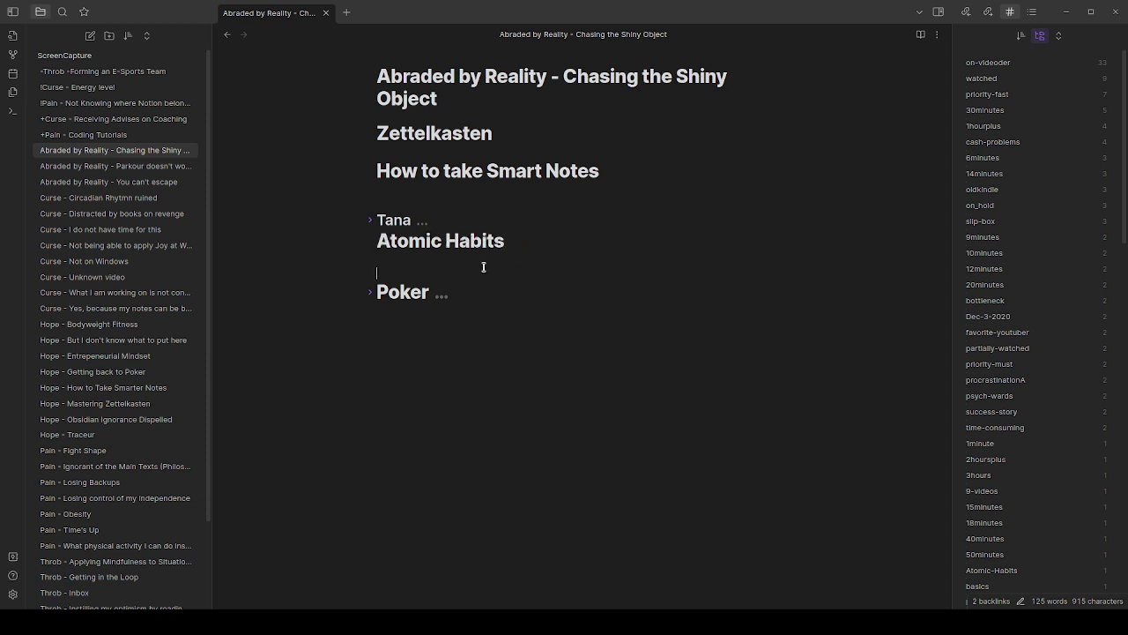
{"action": "left_click", "coordinate": [369, 243]}
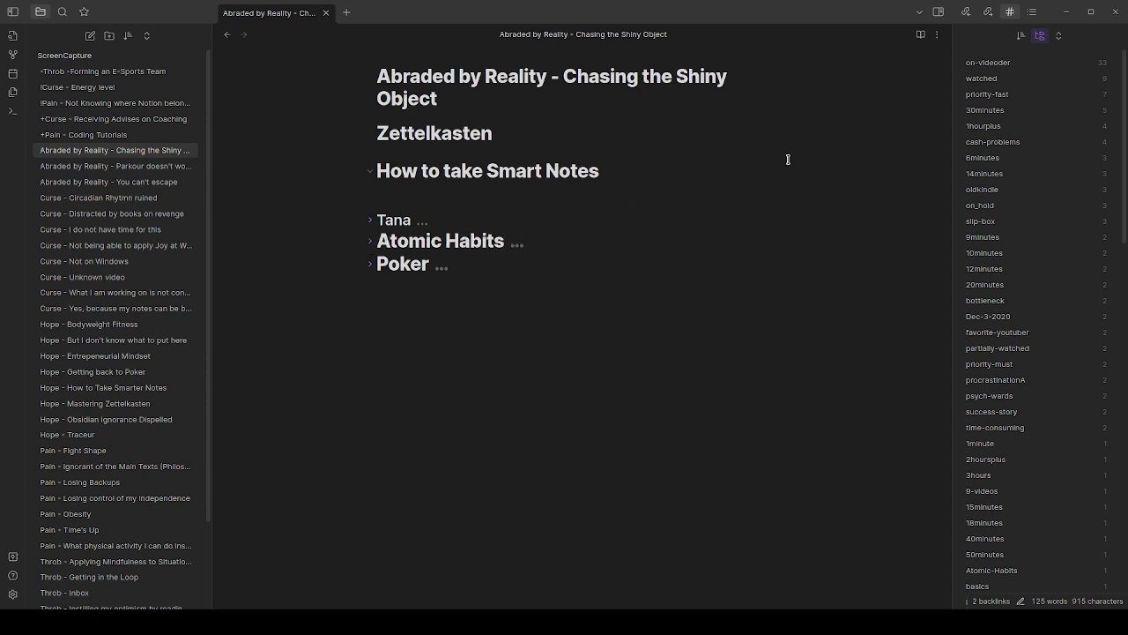
{"action": "left_click", "coordinate": [920, 35]}
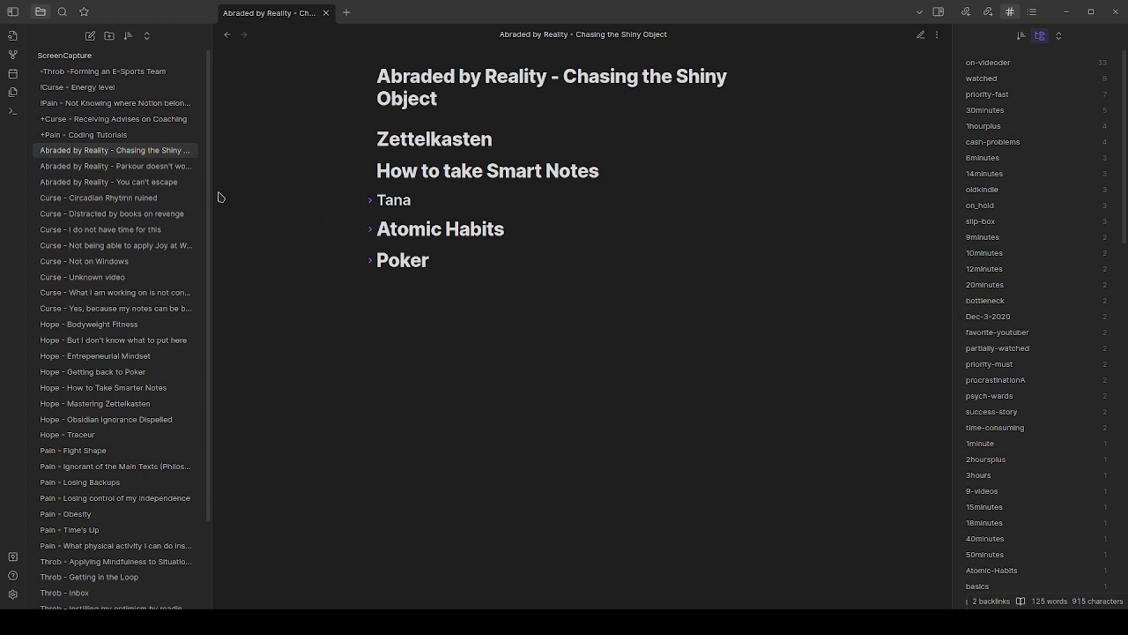
{"action": "left_click", "coordinate": [147, 197]}
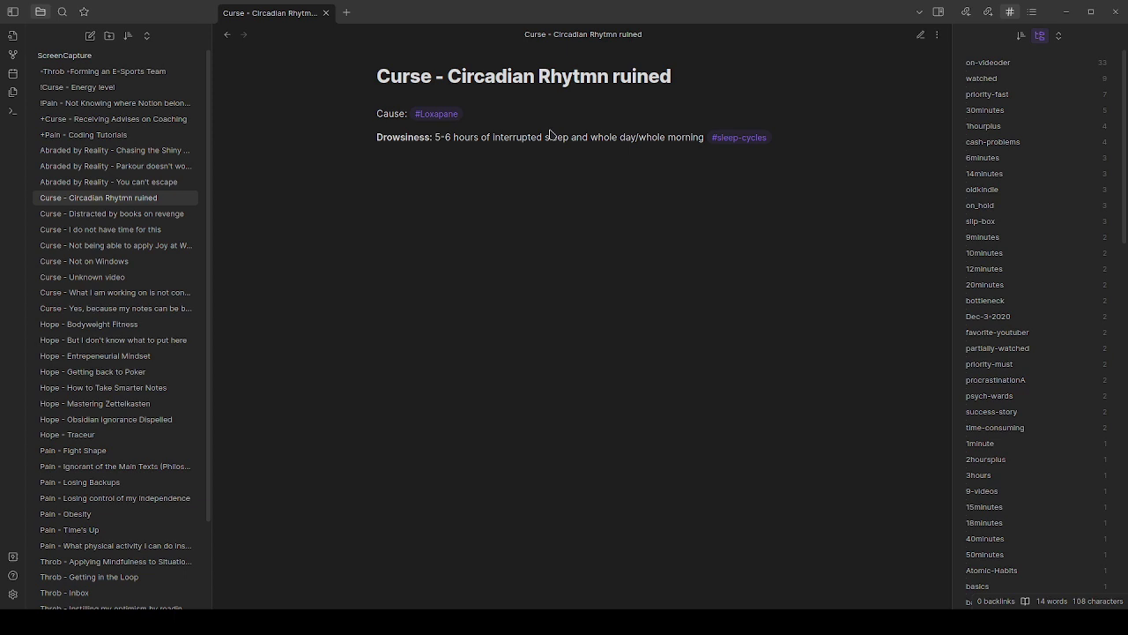
In "Curse - I do not have time for this", add an internal link "Curse - Red Herring Da Vinci Resolve want" below the last line.
{"action": "left_click", "coordinate": [194, 229]}
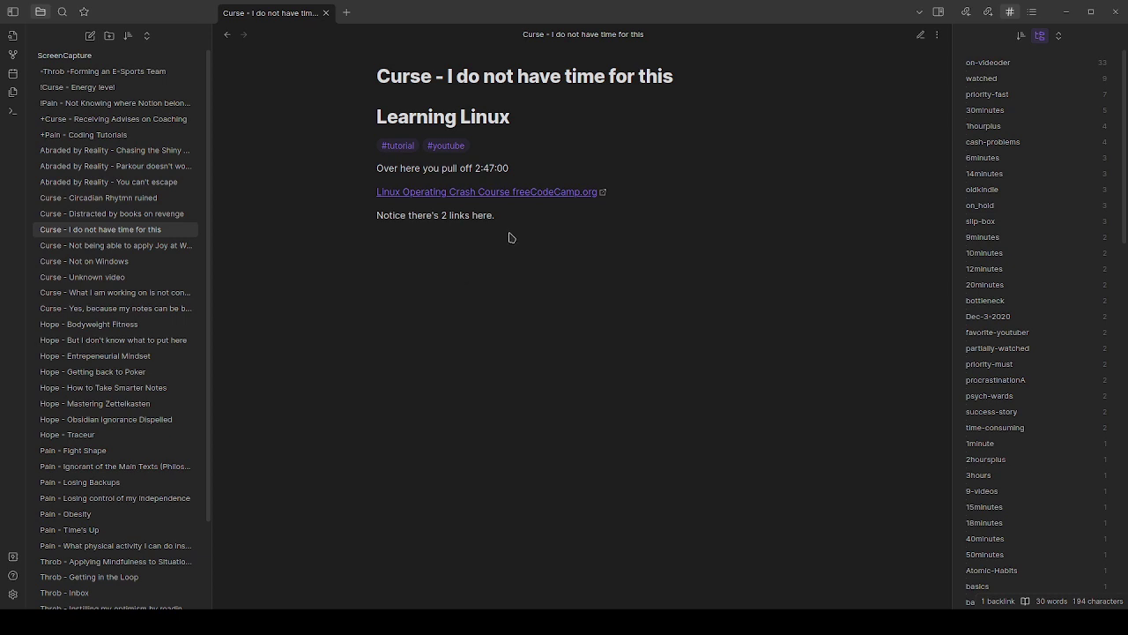
{"action": "left_click", "coordinate": [920, 35]}
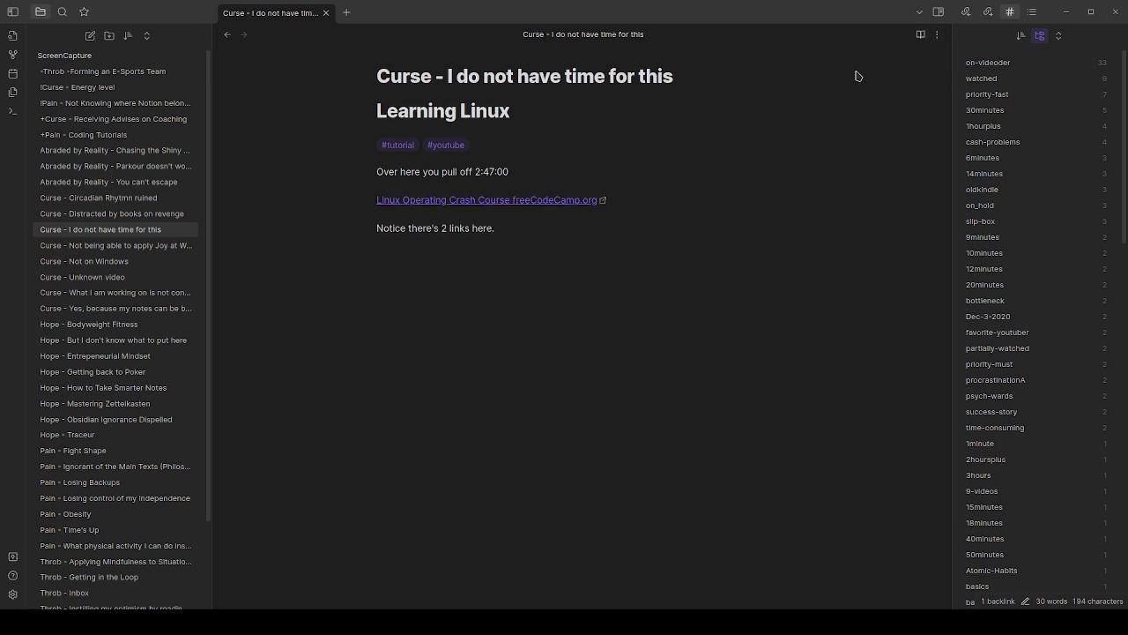
{"action": "left_click", "coordinate": [651, 231]}
{"action": "key", "text": "Return"}
{"action": "key", "text": "Return"}
{"action": "type", "text": "["}
{"action": "key", "text": "BackSpace"}
{"action": "type", "text": "[["}
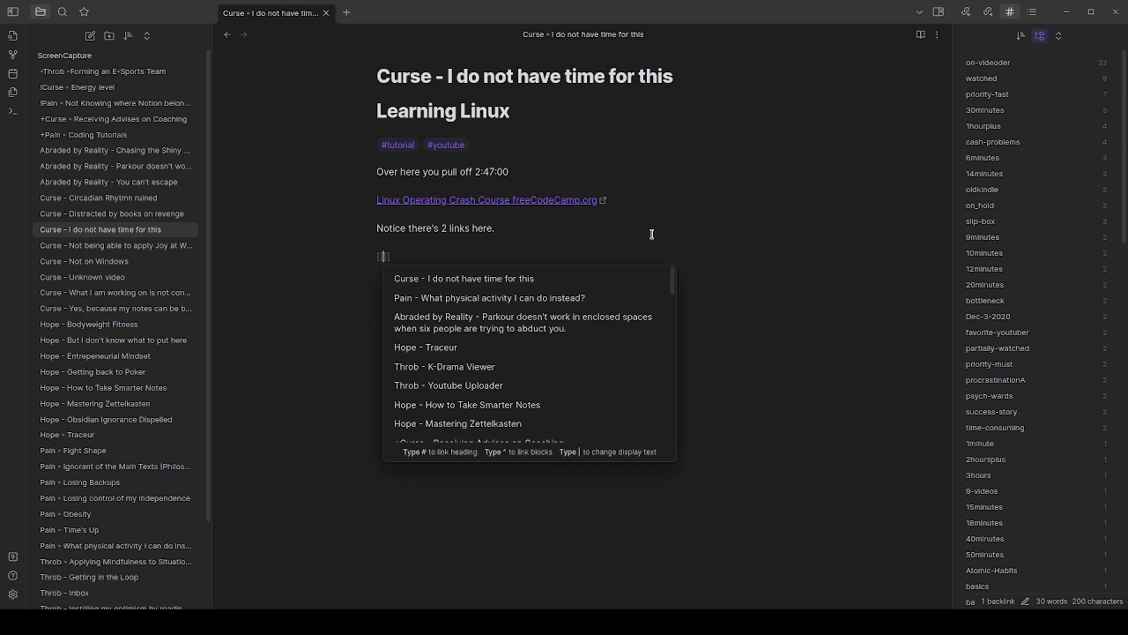
{"action": "type", "text": "Curse - Re"}
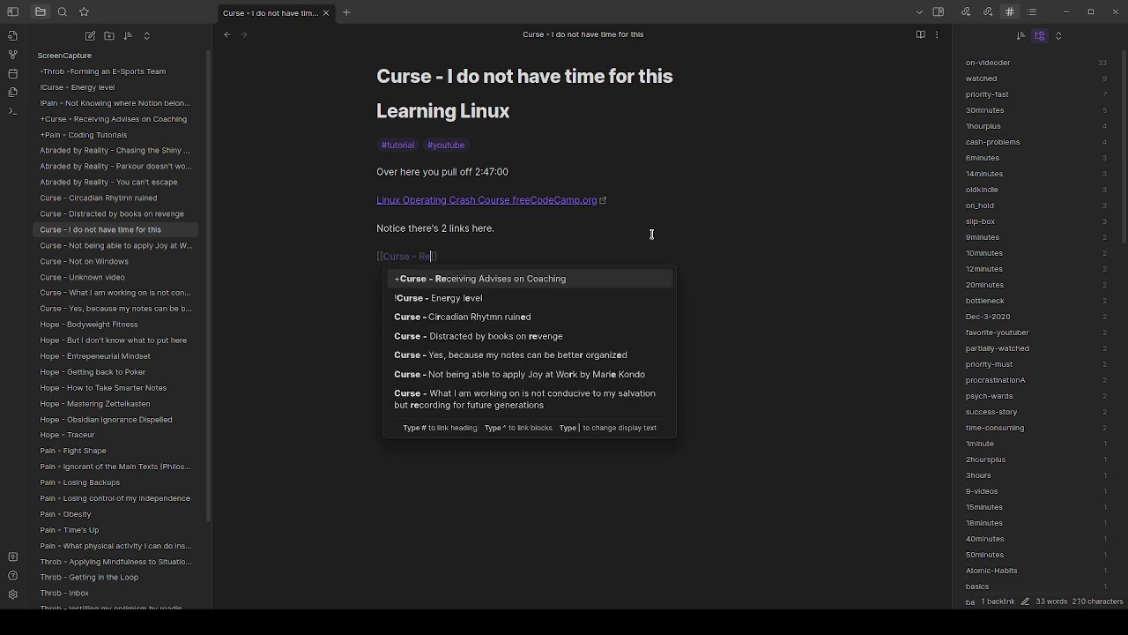
{"action": "type", "text": "d Herring"}
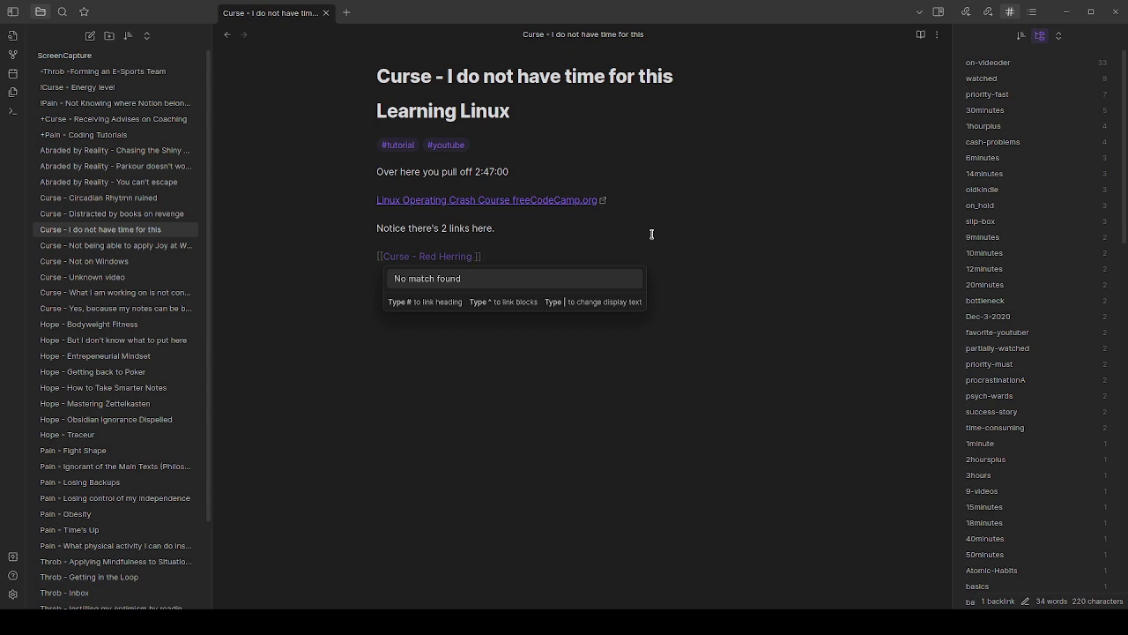
{"action": "type", "text": " Da Vinci Resolve war"}
{"action": "key", "text": "BackSpace"}
{"action": "type", "text": "nt"}
{"action": "key", "text": "End"}
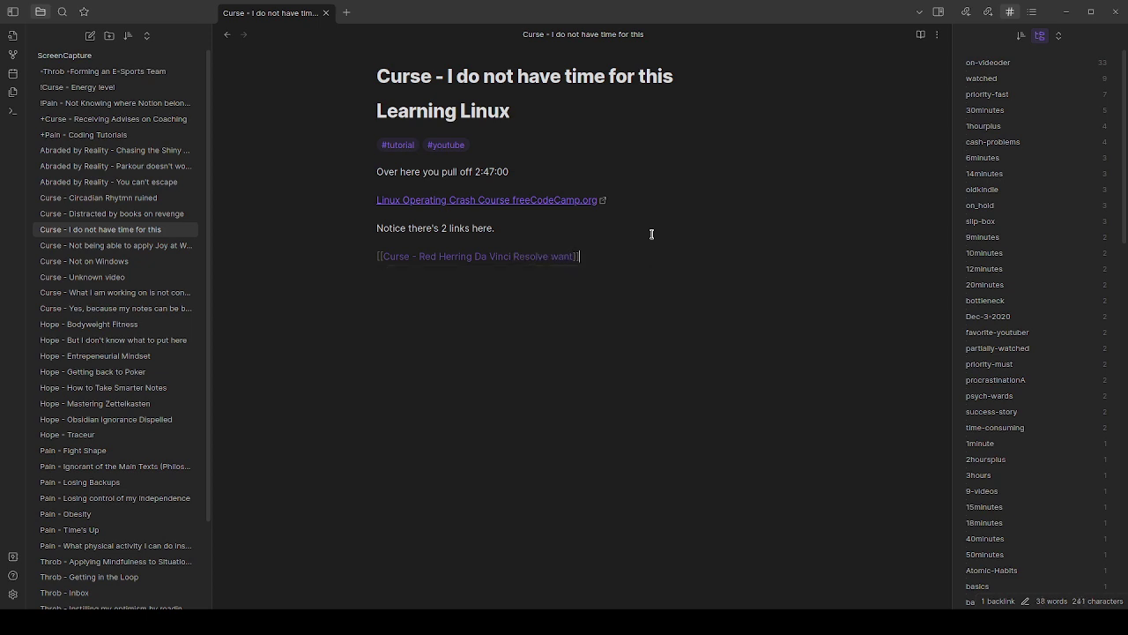
{"action": "key", "text": "Return"}
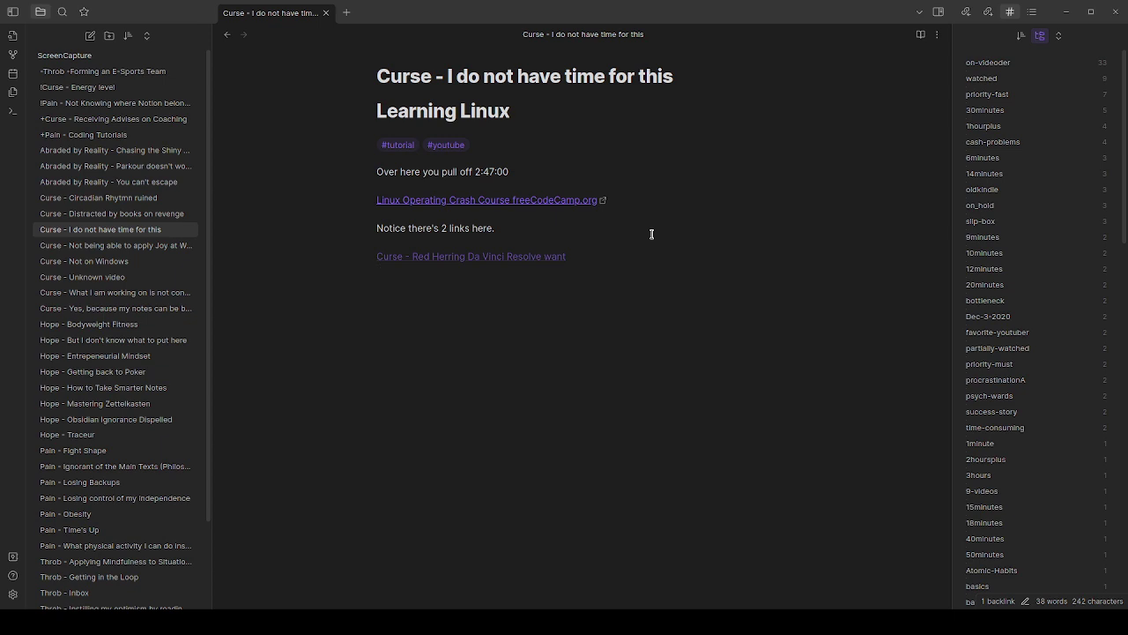
Create the Red Herring note from its link and add the link "Throb - Install Windows for Da Vinci Resolve Studio", followed by a blank line.
{"action": "left_click", "coordinate": [559, 259]}
{"action": "type", "text": "[[Throb - "}
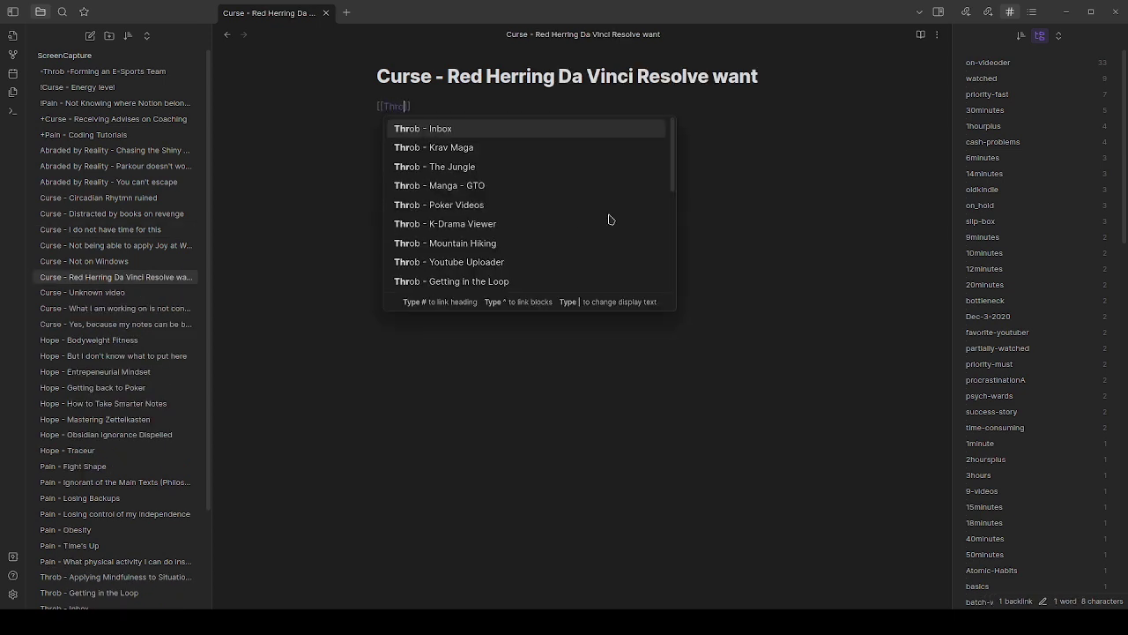
{"action": "type", "text": "Instal"}
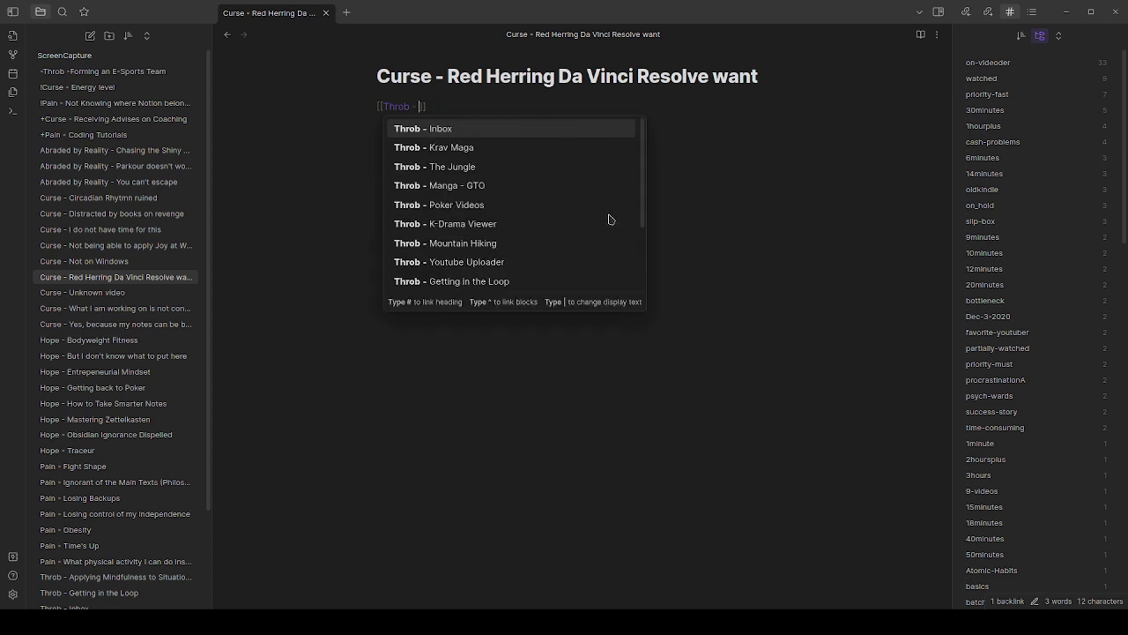
{"action": "type", "text": "l Wind"}
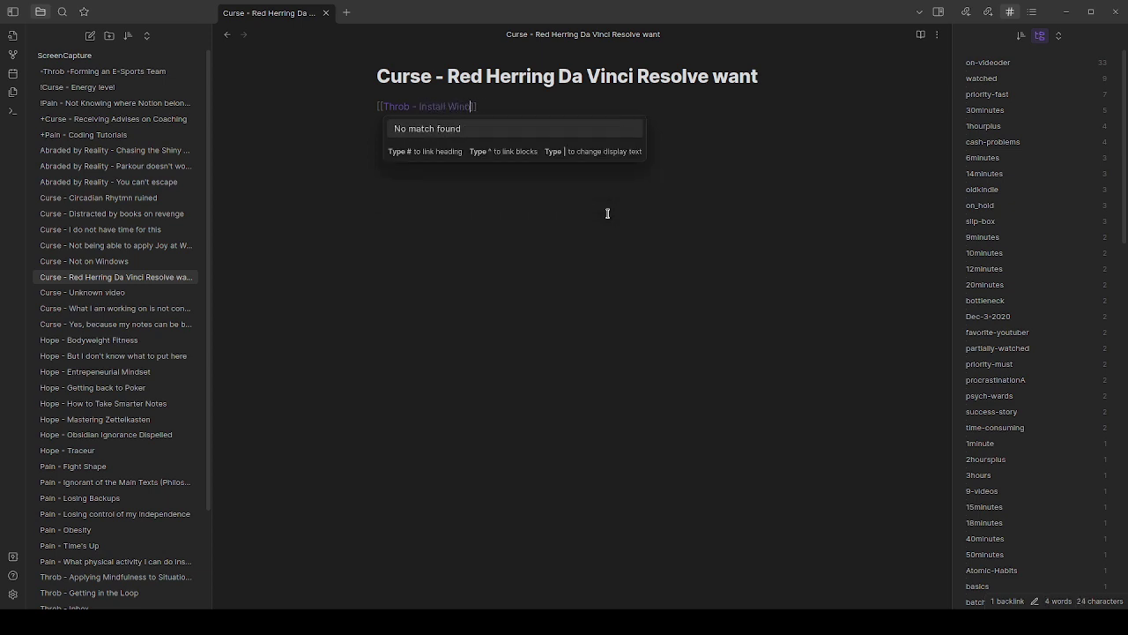
{"action": "type", "text": "ows for Da Vinci Resolve Stud"}
{"action": "type", "text": "io"}
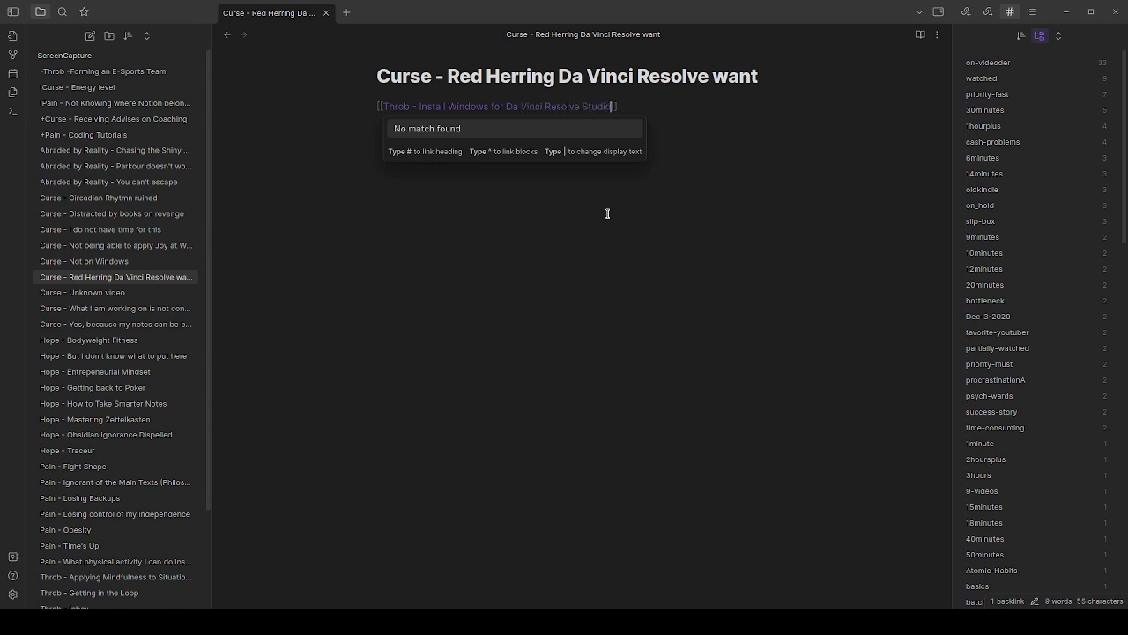
{"action": "key", "text": "Escape"}
{"action": "key", "text": "End"}
{"action": "key", "text": "Return"}
{"action": "key", "text": "Return"}
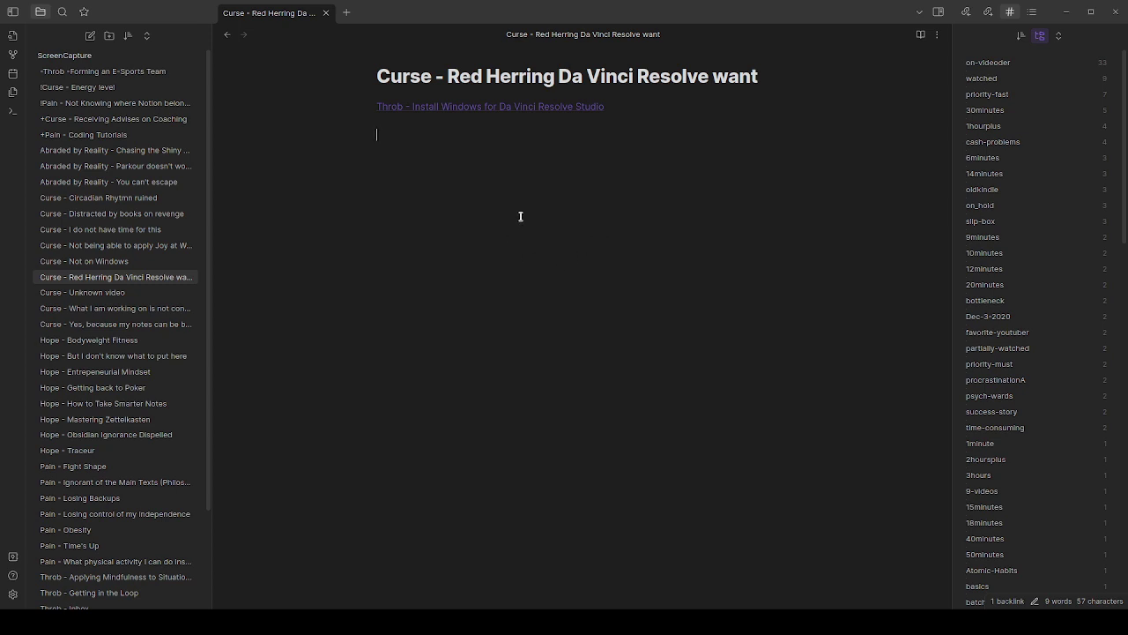
Add an internal link to the existing note "Curse - Not on Windows" below the Throb link.
{"action": "type", "text": "[[cure"}
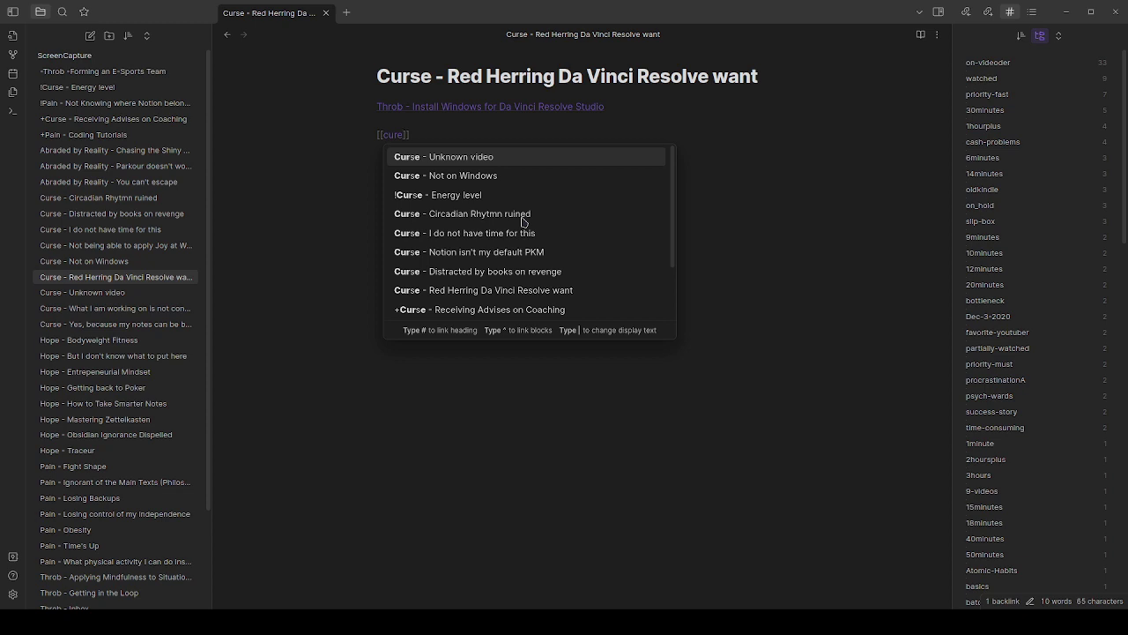
{"action": "key", "text": "Down"}
{"action": "key", "text": "Return"}
{"action": "key", "text": "Return"}
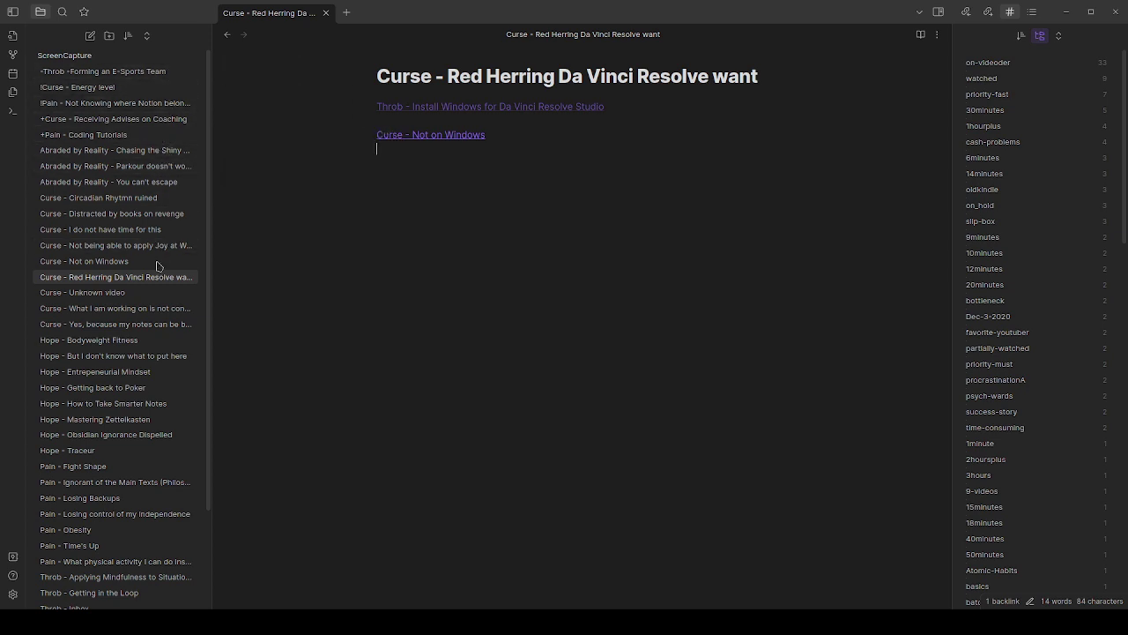
In the "Curse - What I am working on is not conducive..." note, add a link to "Abraded by Reality - You can't escape" at the end.
{"action": "left_click", "coordinate": [157, 310]}
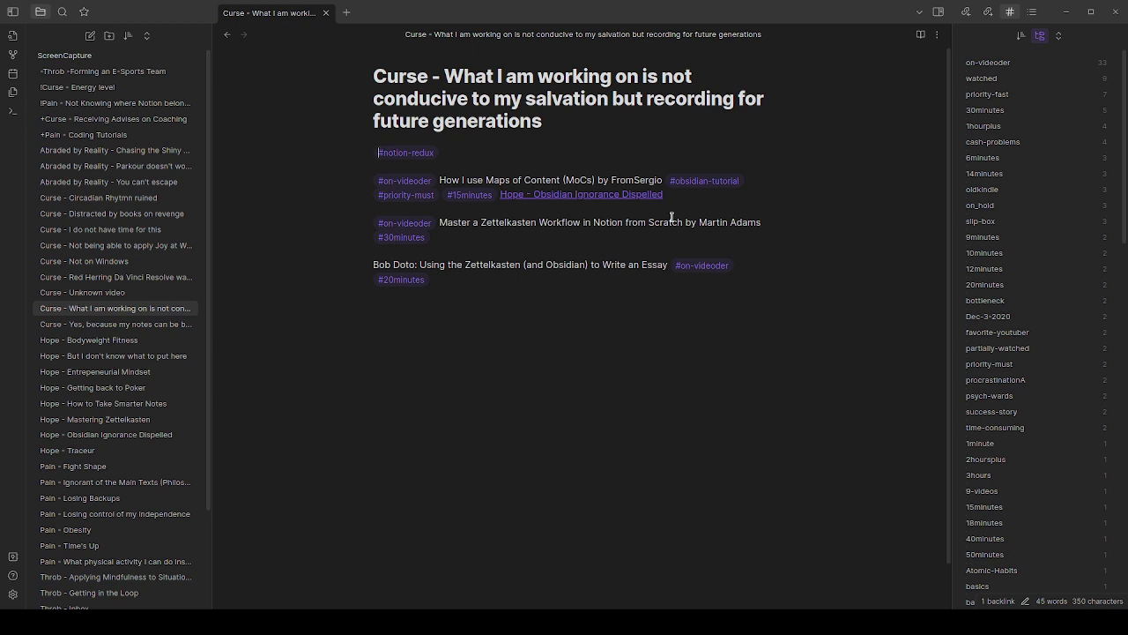
{"action": "left_click", "coordinate": [582, 284]}
{"action": "key", "text": "Return"}
{"action": "key", "text": "Return"}
{"action": "type", "text": "[["}
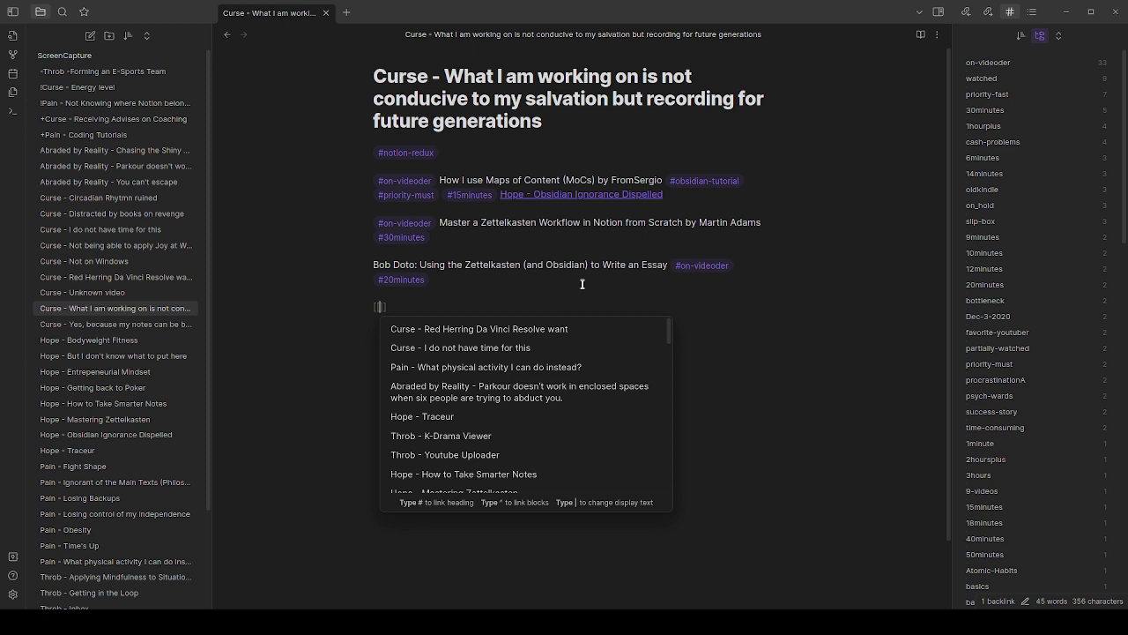
{"action": "type", "text": "Abraded by Reality"}
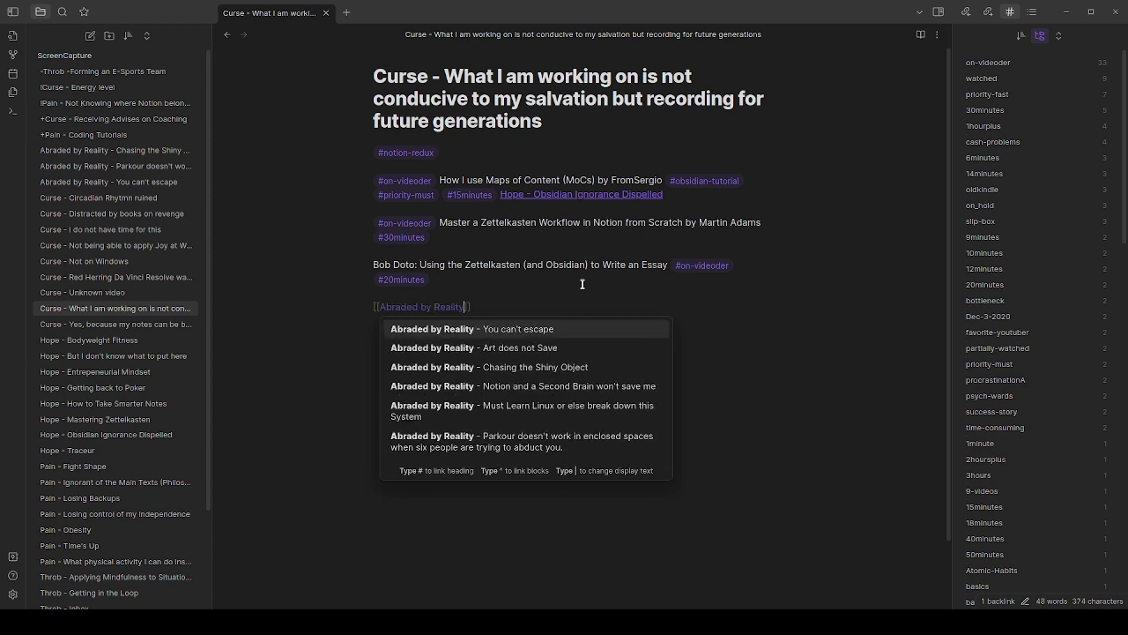
{"action": "key", "text": "Return"}
{"action": "key", "text": "Return"}
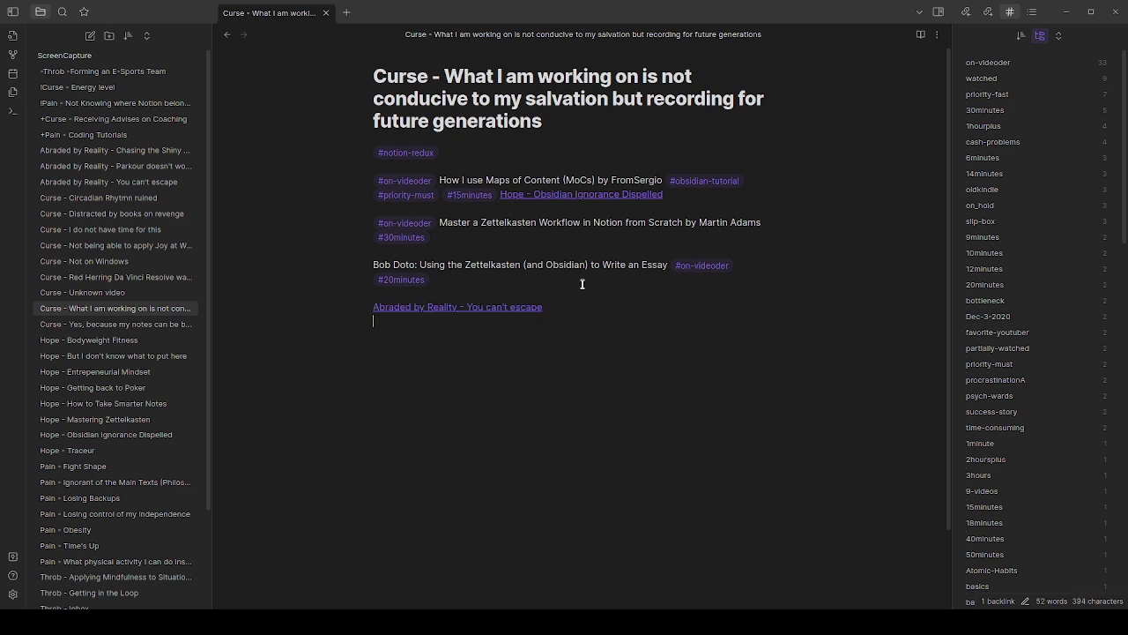
Follow the link to "You can't escape" and add the link "Throb - The Illusion of Collector's Fallacy of Notes" under its last heading.
{"action": "left_click", "coordinate": [521, 307]}
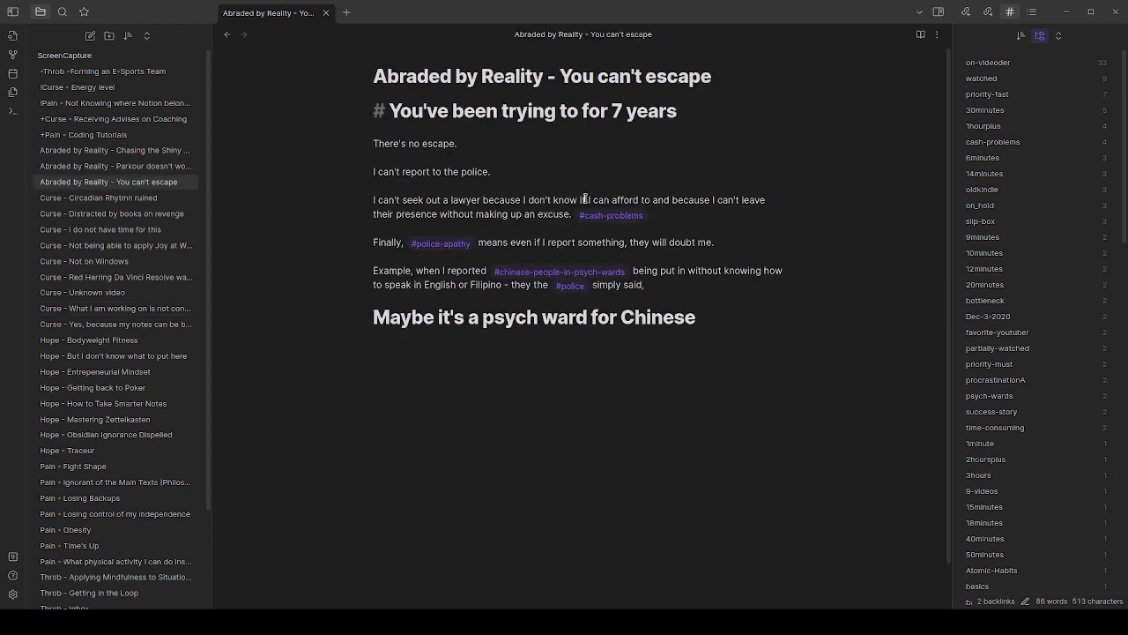
{"action": "left_click", "coordinate": [733, 320]}
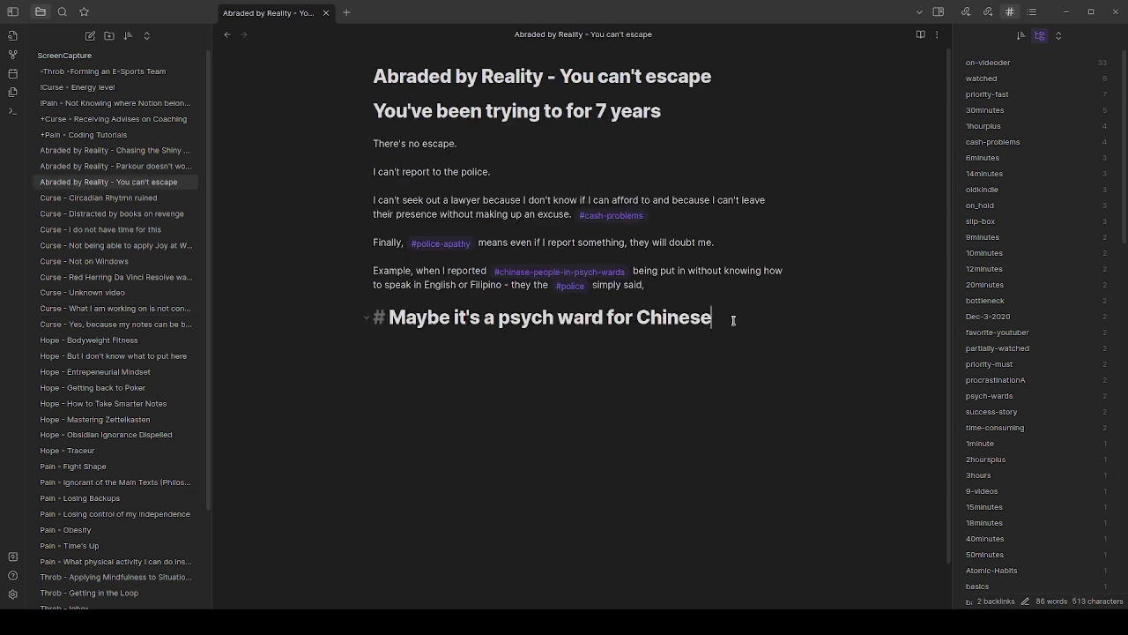
{"action": "left_click", "coordinate": [667, 357]}
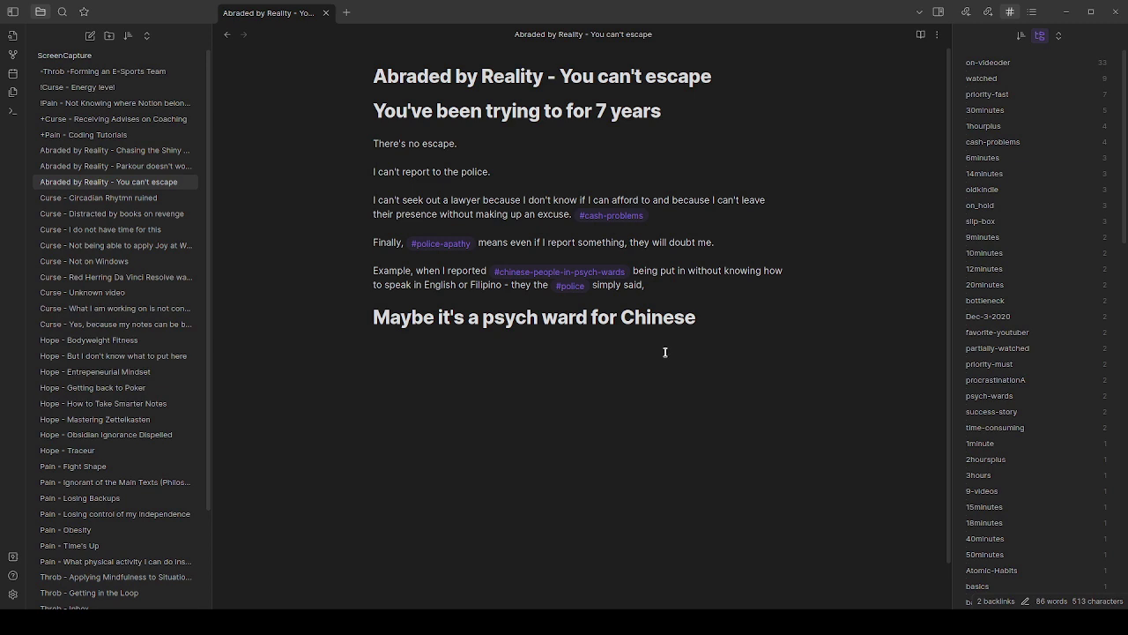
{"action": "type", "text": "[["}
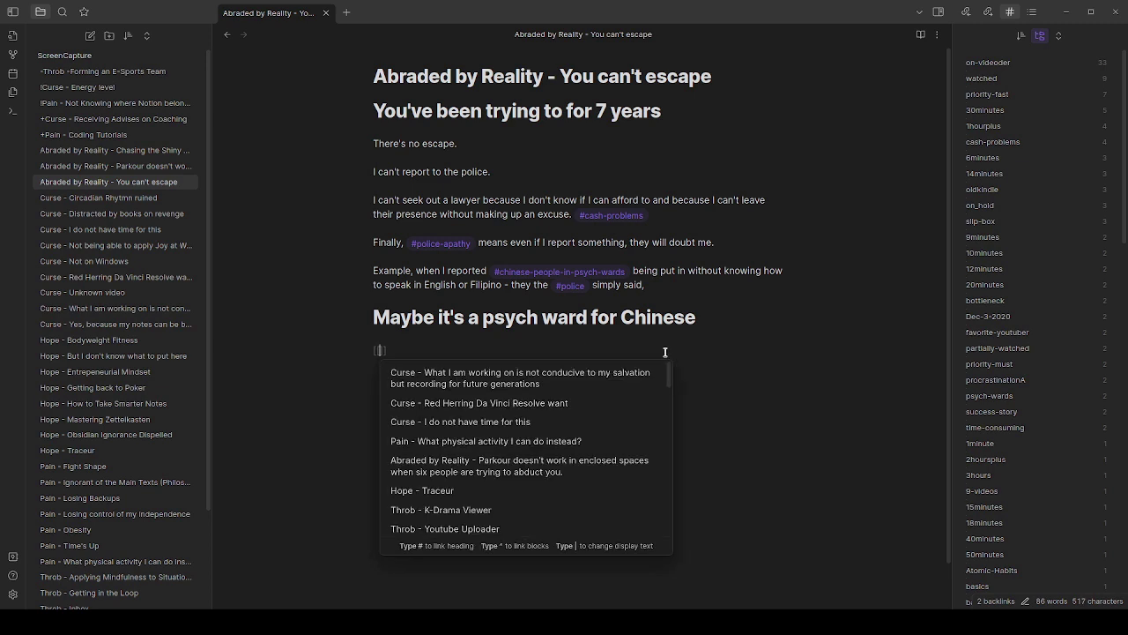
{"action": "type", "text": "Throb - Th"}
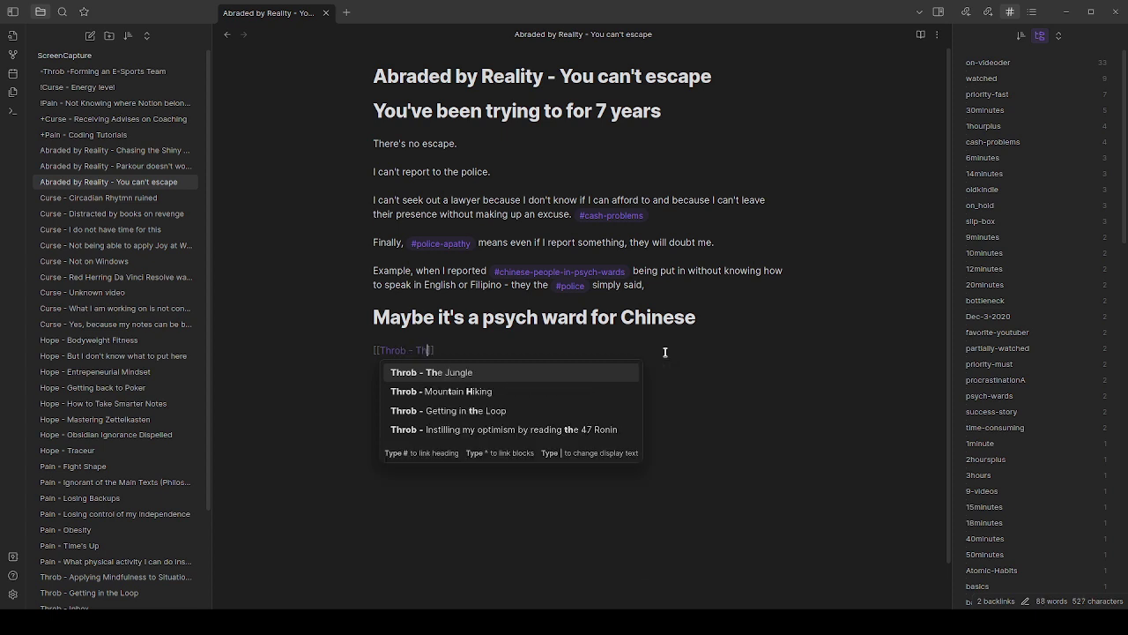
{"action": "type", "text": "e Illusion of"}
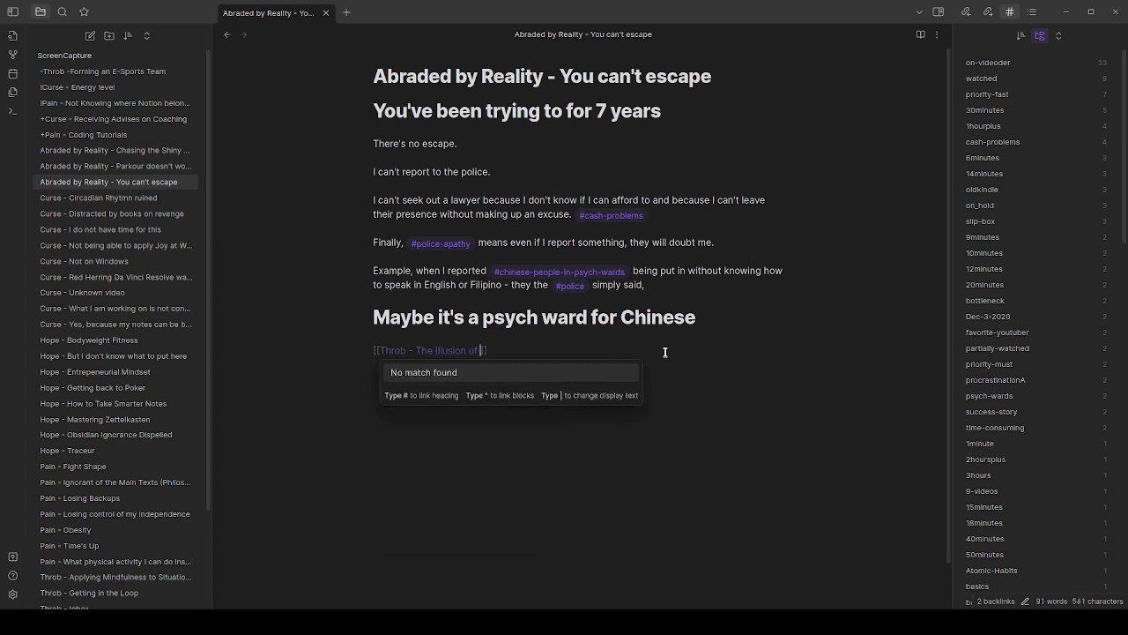
{"action": "type", "text": " Collector's Fallacy of Notes"}
{"action": "key", "text": "Return"}
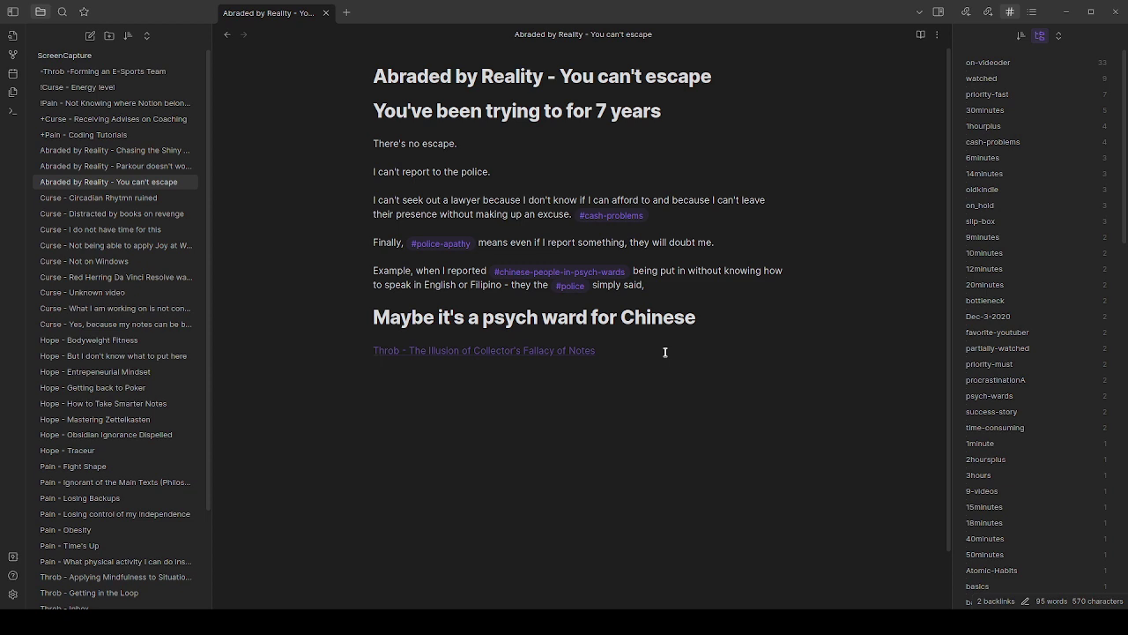
Open "Curse - Distracted by books on revenge" and place the cursor below its last line.
{"action": "left_click", "coordinate": [181, 213]}
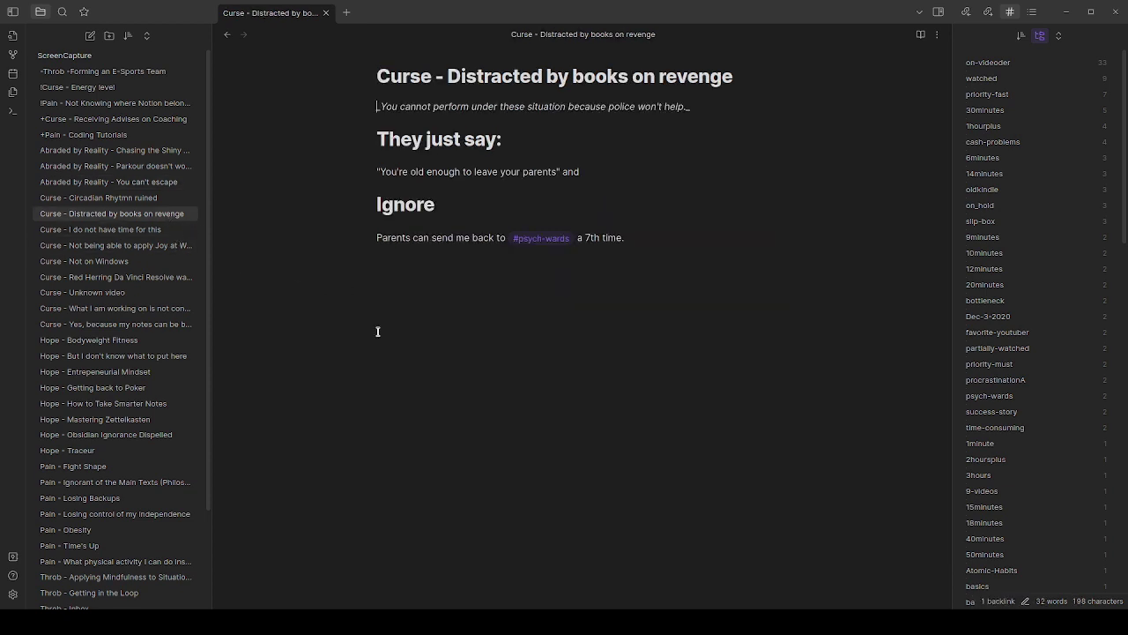
{"action": "left_click", "coordinate": [562, 284]}
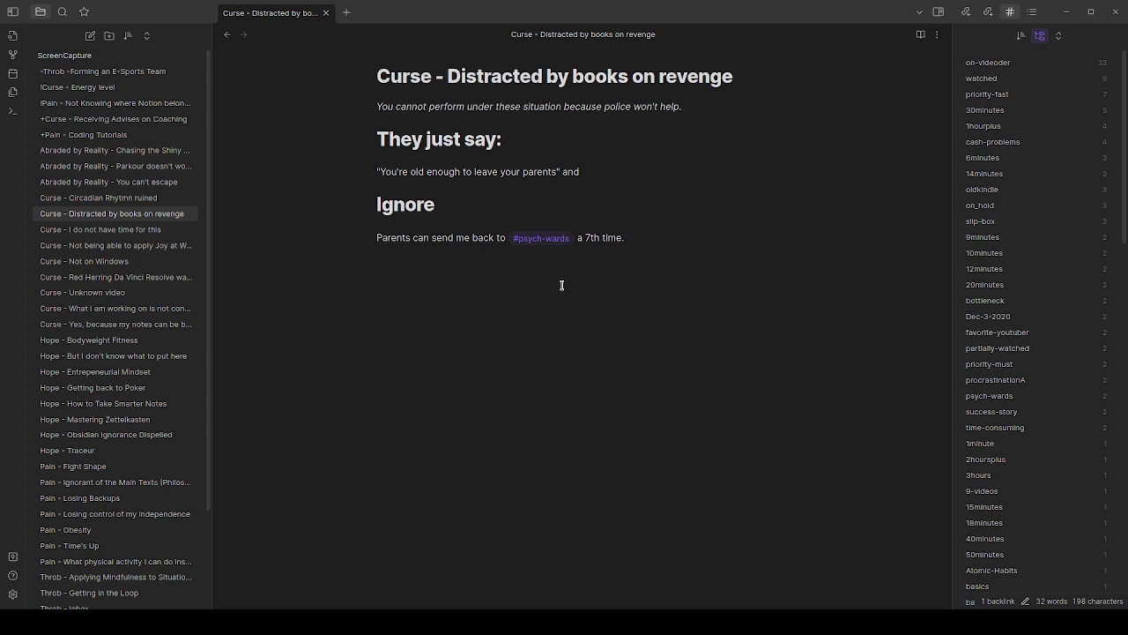